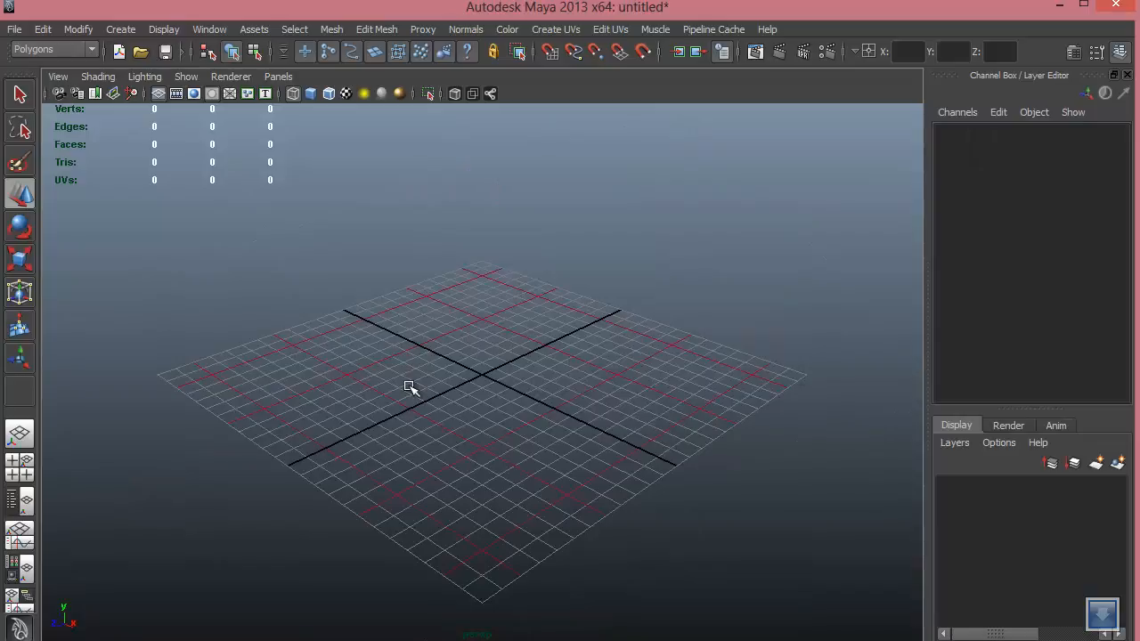
Create a default polygon cube at the origin and display it shaded.
{"action": "left_click", "coordinate": [122, 29]}
{"action": "mouse_move", "coordinate": [130, 76]}
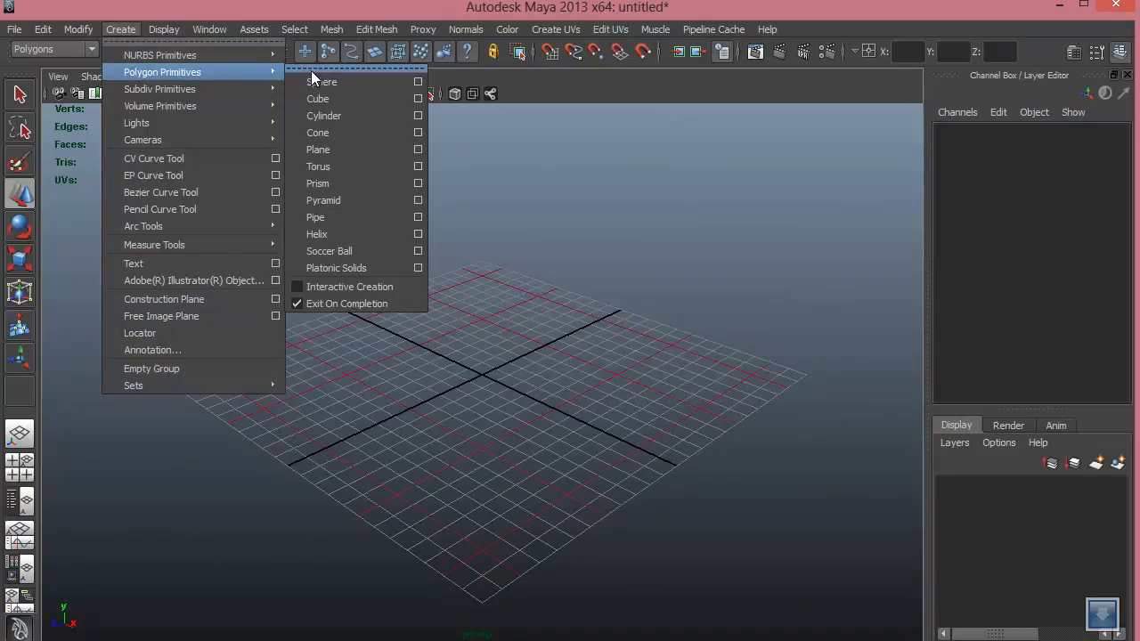
{"action": "left_click", "coordinate": [333, 99]}
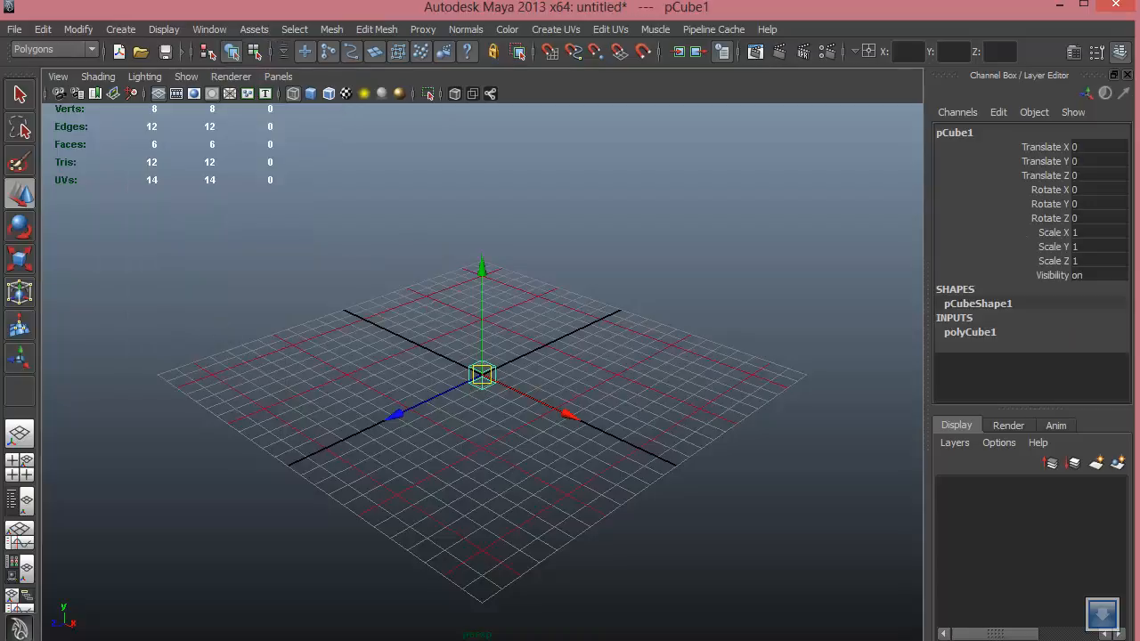
{"action": "mouse_move", "coordinate": [496, 432]}
{"action": "left_mouse_down", "text": "alt"}
{"action": "mouse_move", "coordinate": [428, 402]}
{"action": "mouse_move", "coordinate": [623, 445]}
{"action": "left_mouse_up", "text": "alt"}
{"action": "key", "text": "5"}
{"action": "right_click_drag", "start_coordinate": [641, 443], "coordinate": [864, 481], "text": "alt"}
{"action": "left_click_drag", "start_coordinate": [713, 477], "coordinate": [623, 460], "text": "alt"}
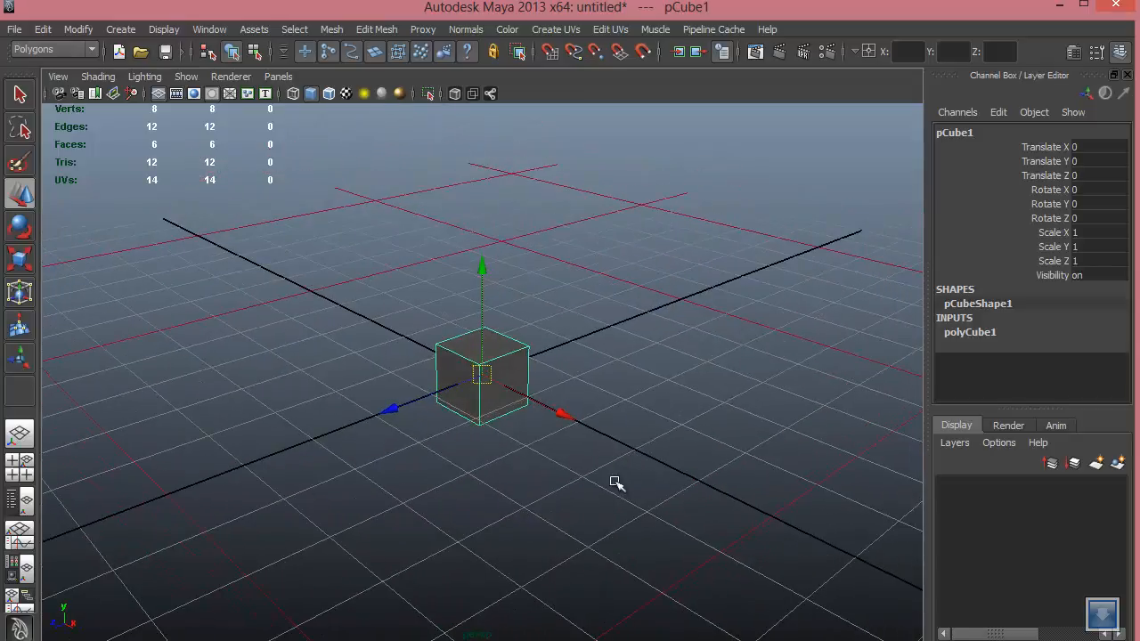
{"action": "left_click_drag", "start_coordinate": [580, 507], "coordinate": [608, 537], "text": "alt"}
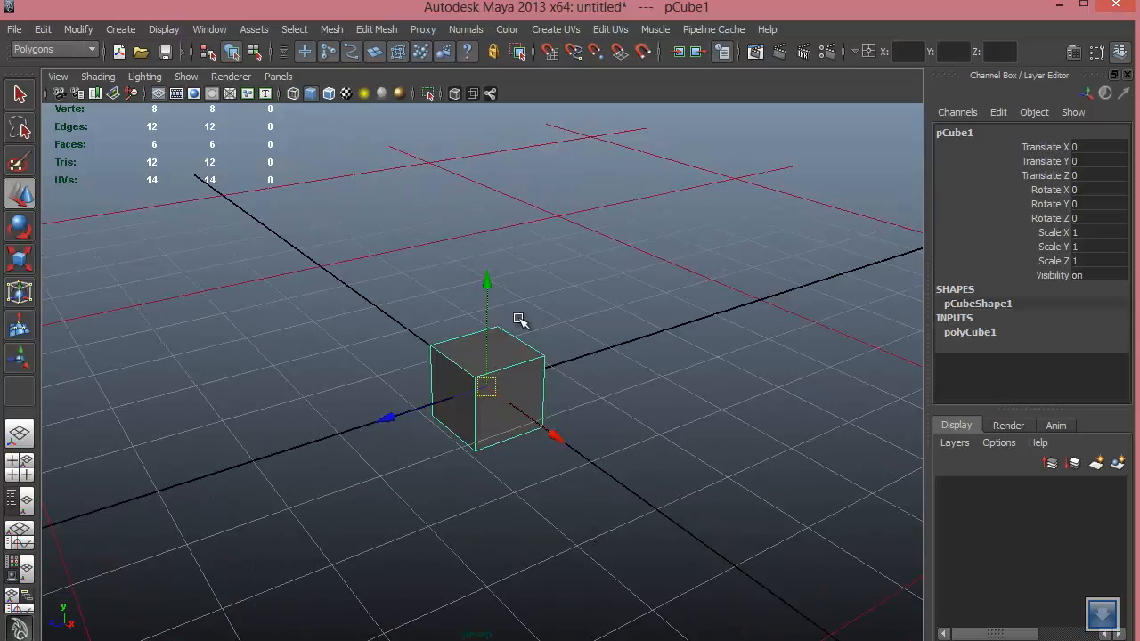
Assign a new Lambert material to the cube and map a Checker texture to its color.
{"action": "right_click", "coordinate": [508, 364]}
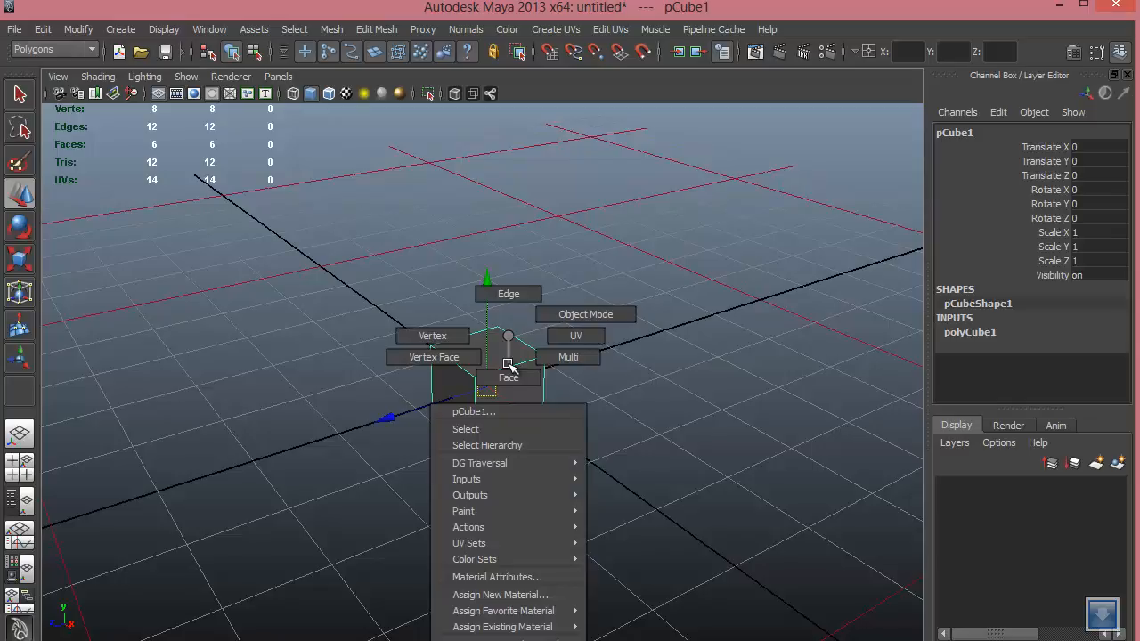
{"action": "left_click", "coordinate": [522, 595]}
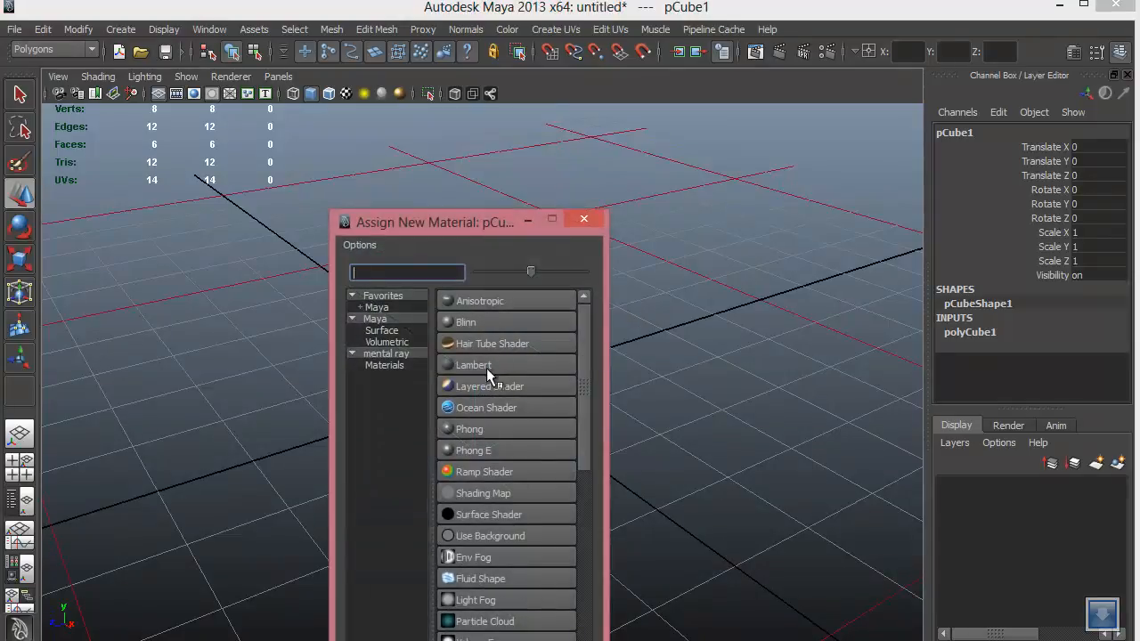
{"action": "left_click", "coordinate": [486, 365]}
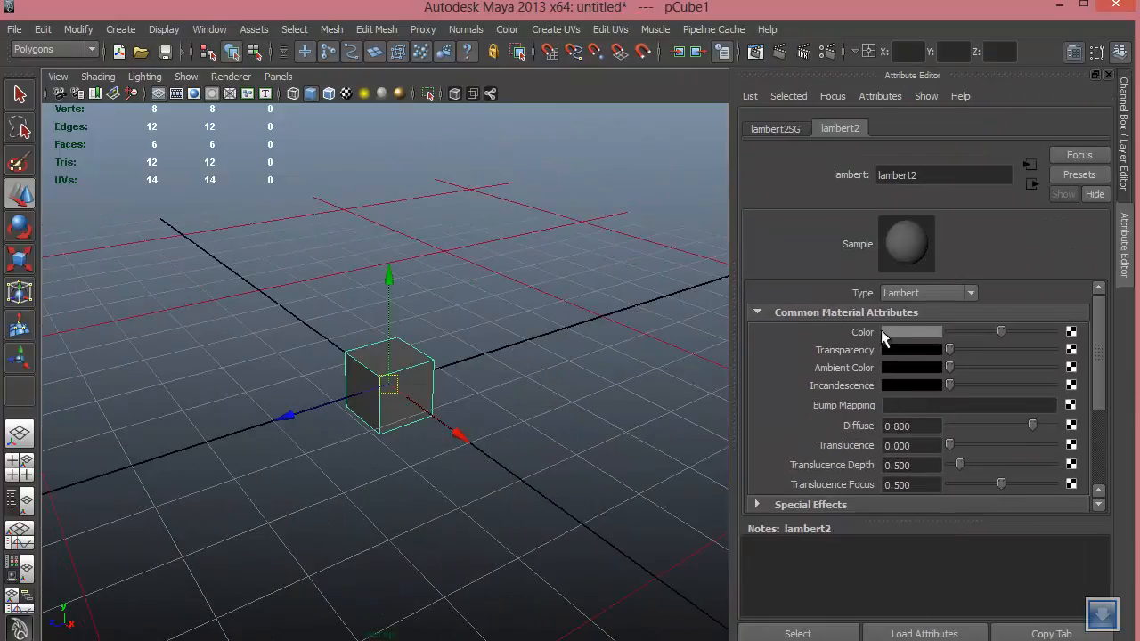
{"action": "left_click", "coordinate": [1072, 332]}
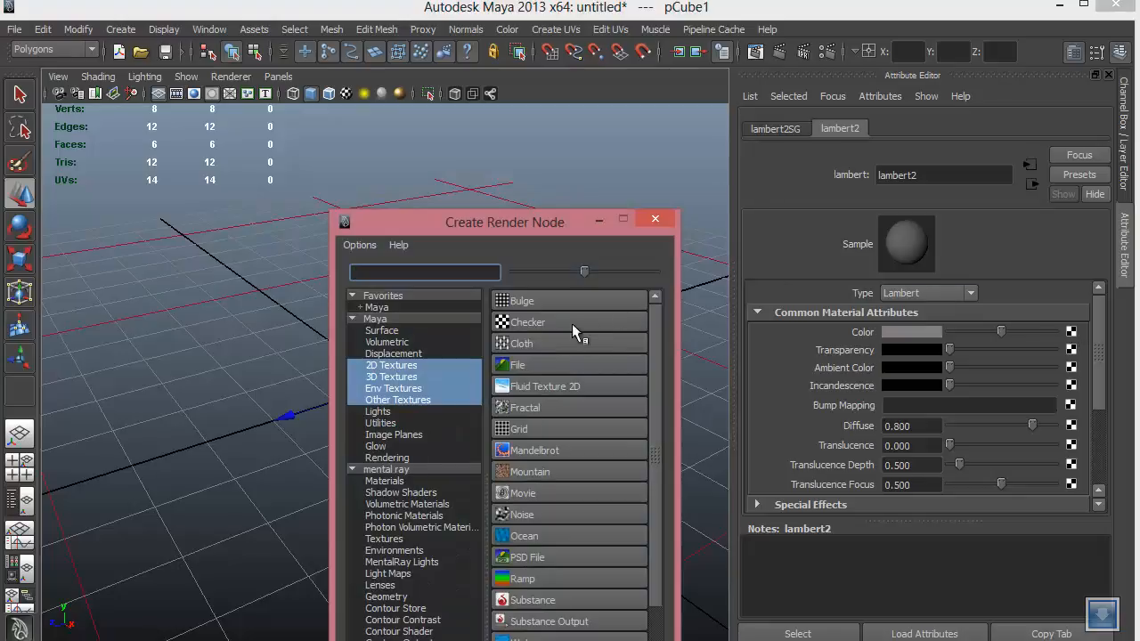
{"action": "left_click", "coordinate": [547, 323]}
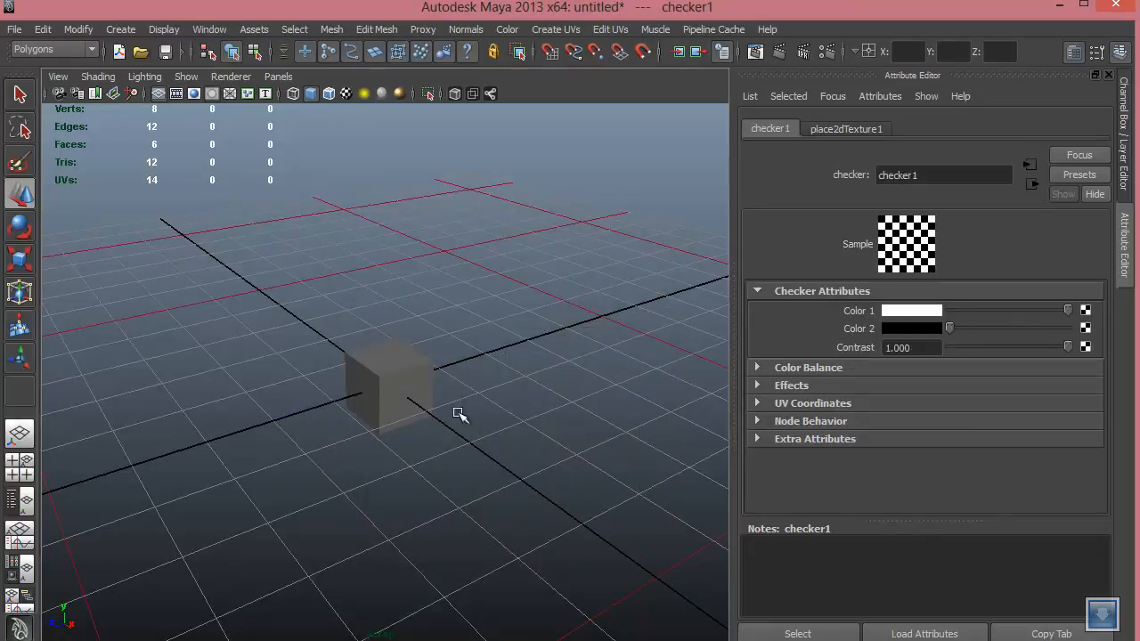
Turn on textured display in the viewport and inspect the checker pattern on the cube's faces.
{"action": "left_click_drag", "start_coordinate": [458, 415], "coordinate": [325, 374], "text": "alt"}
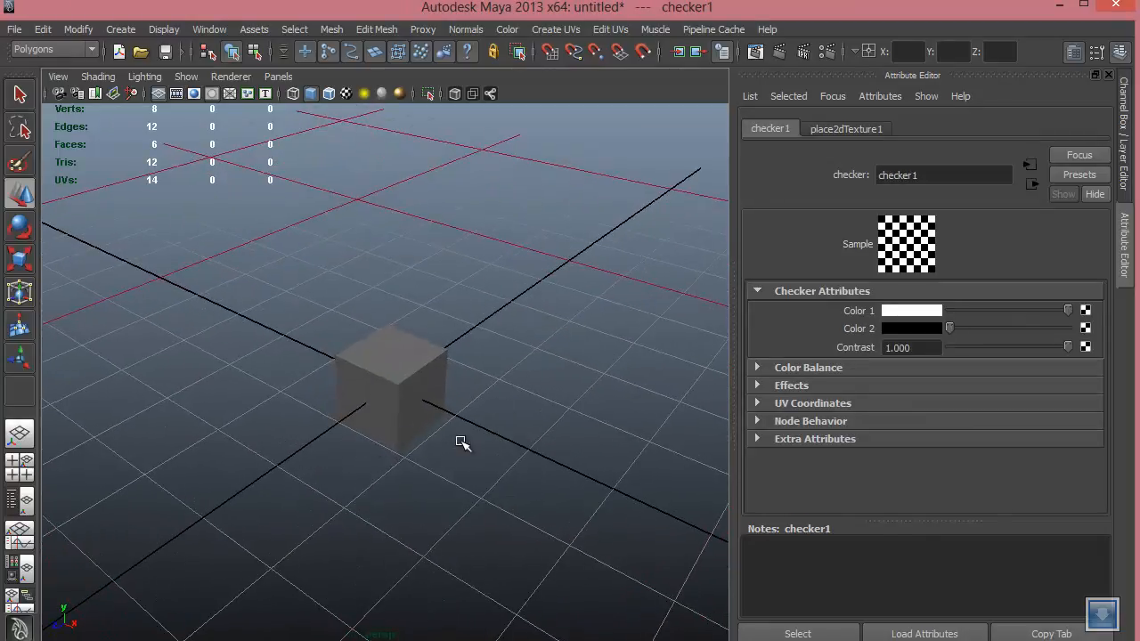
{"action": "left_click_drag", "start_coordinate": [460, 442], "coordinate": [386, 437], "text": "alt"}
{"action": "key", "text": "6"}
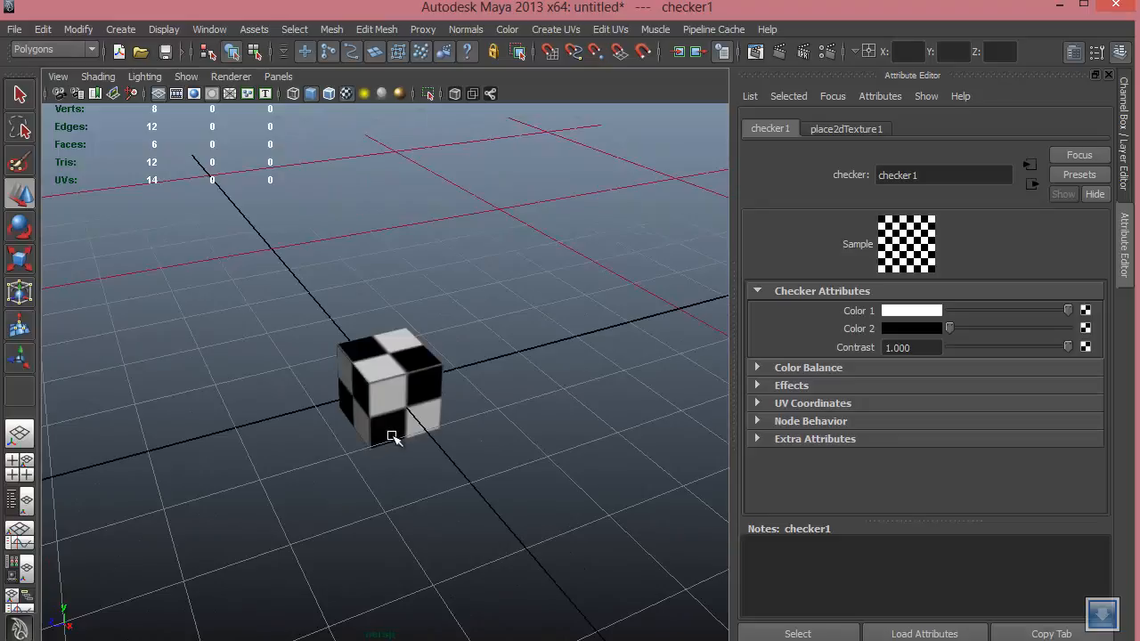
{"action": "left_click_drag", "start_coordinate": [470, 438], "coordinate": [402, 352], "text": "alt"}
{"action": "right_click_drag", "start_coordinate": [534, 417], "coordinate": [672, 429], "text": "alt"}
{"action": "middle_click_drag", "start_coordinate": [581, 431], "coordinate": [542, 453], "text": "alt"}
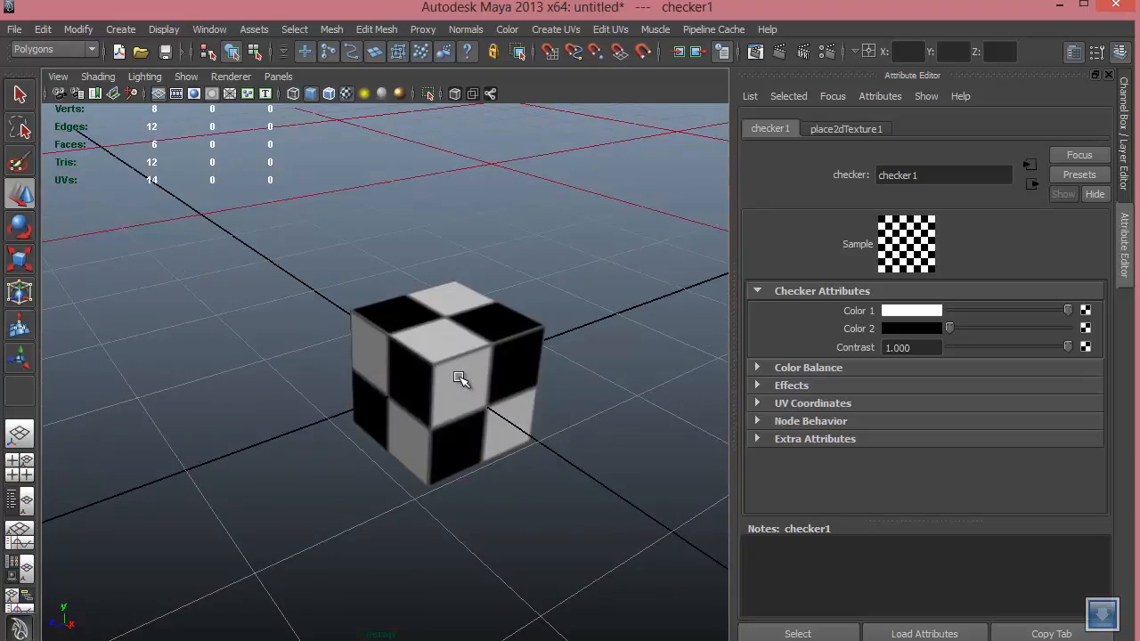
{"action": "left_click_drag", "start_coordinate": [472, 414], "coordinate": [633, 410], "text": "alt"}
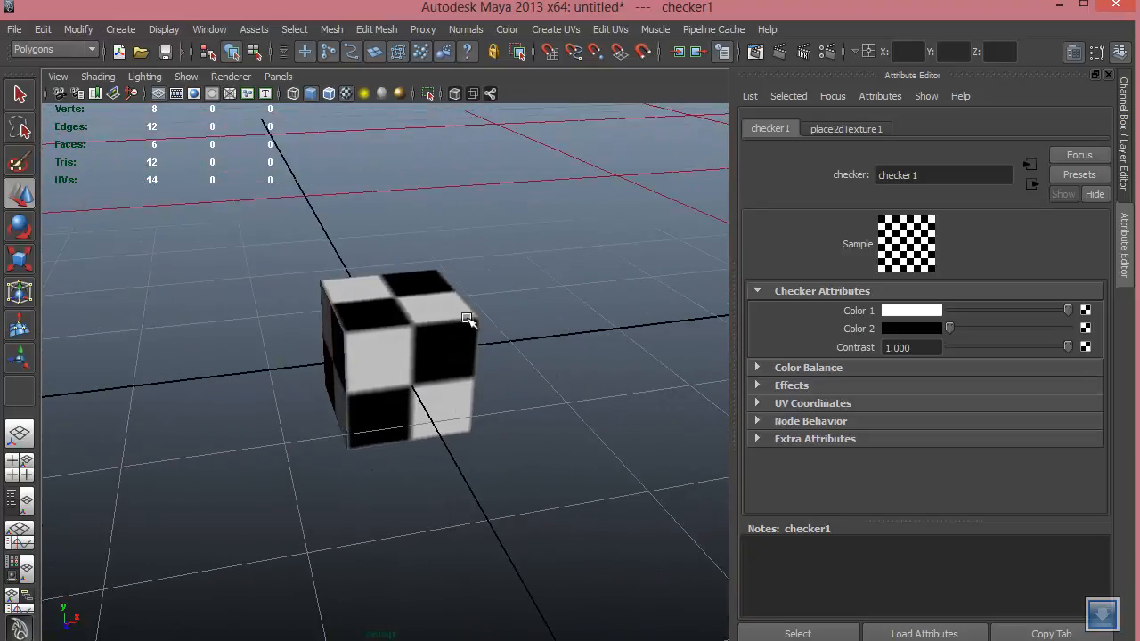
Open the UV Texture Editor for the cube, enlarging its window to show the whole UV layout.
{"action": "left_click", "coordinate": [350, 335]}
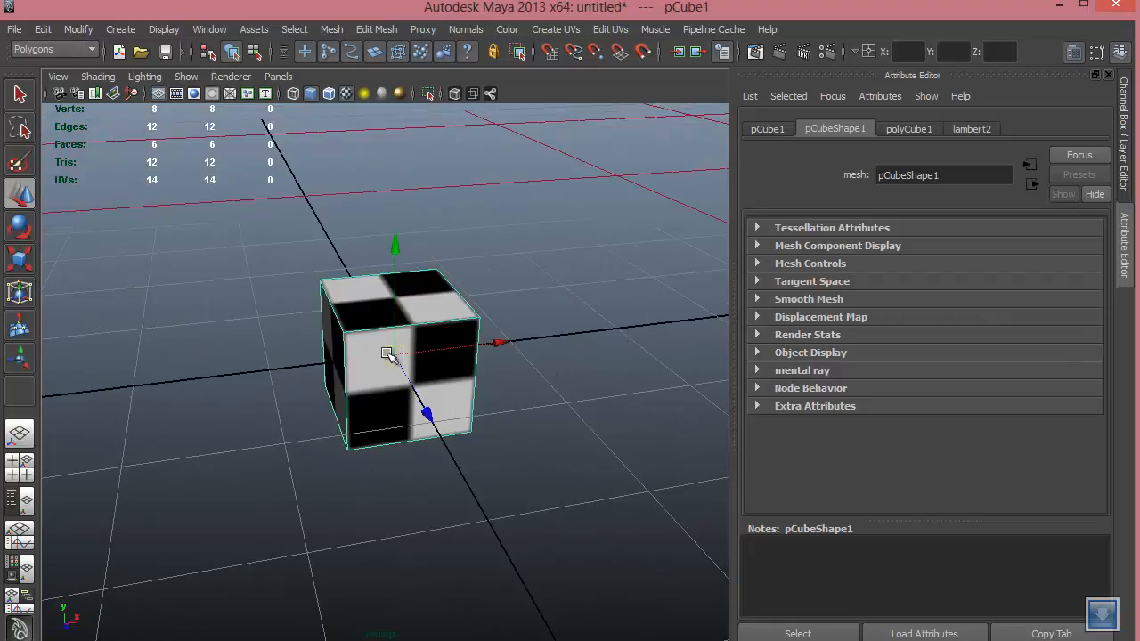
{"action": "left_click", "coordinate": [210, 29]}
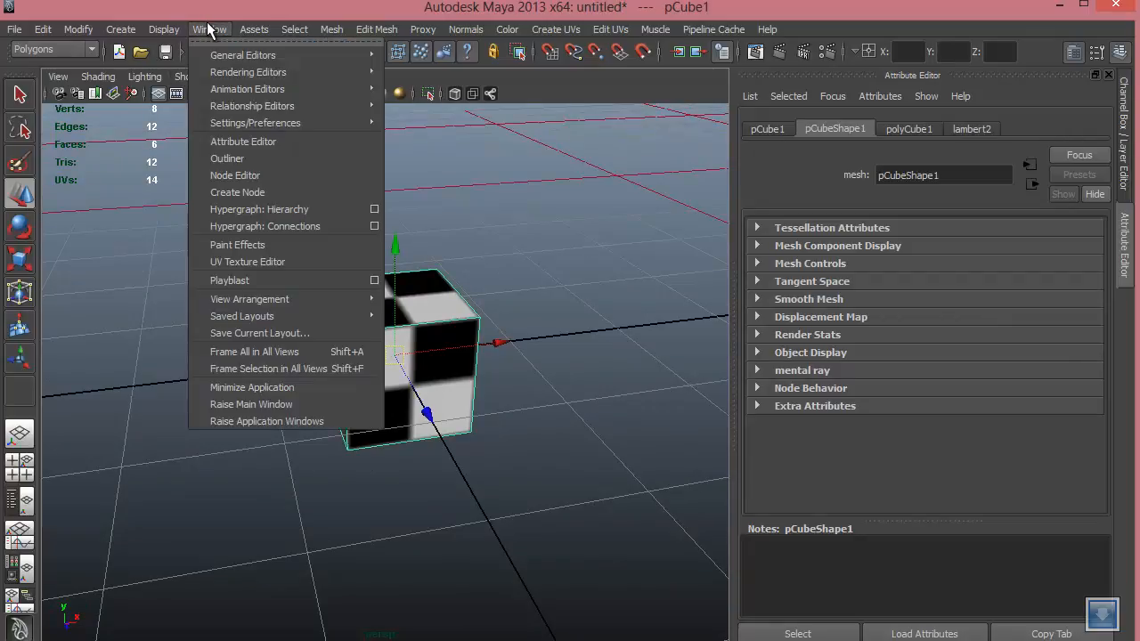
{"action": "left_click", "coordinate": [214, 262]}
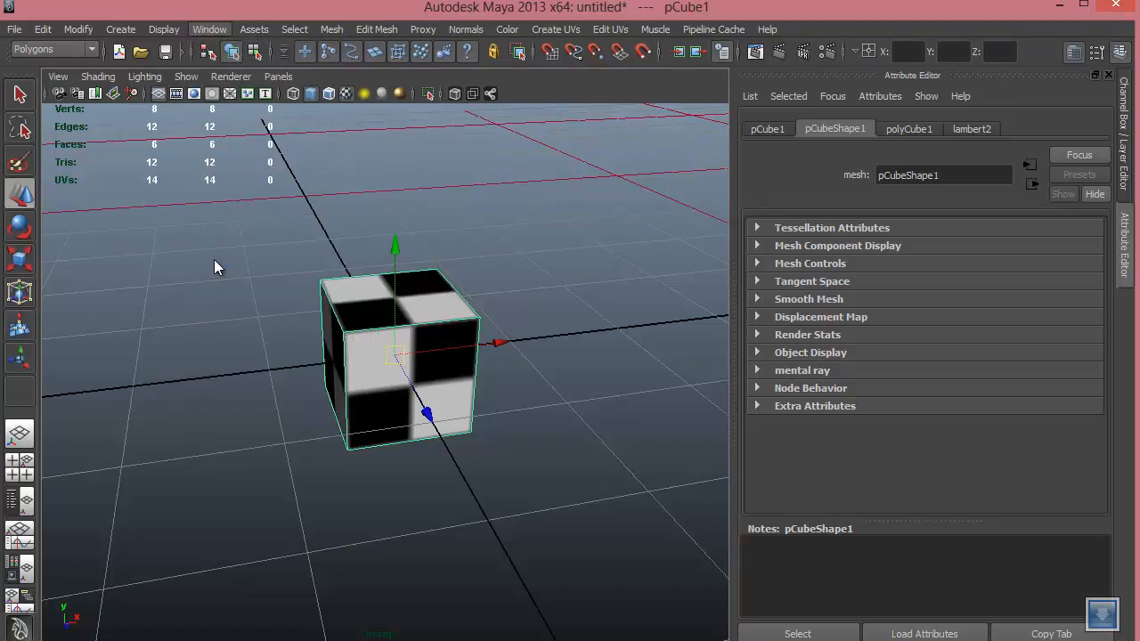
{"action": "left_click_drag", "start_coordinate": [202, 119], "coordinate": [544, 77]}
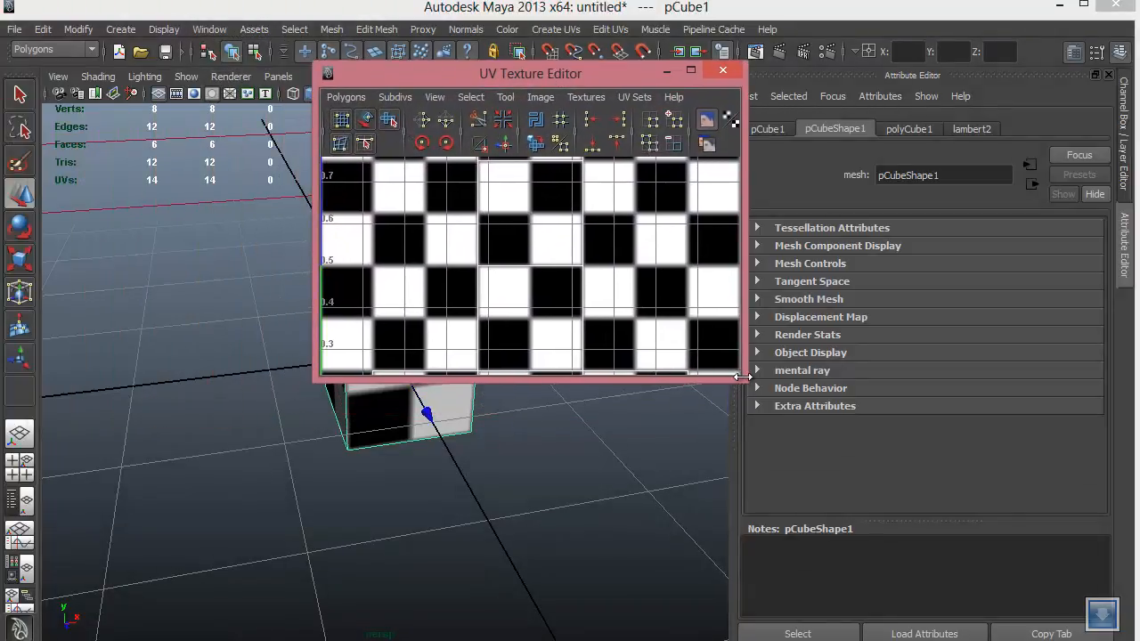
{"action": "left_click_drag", "start_coordinate": [739, 377], "coordinate": [1071, 639]}
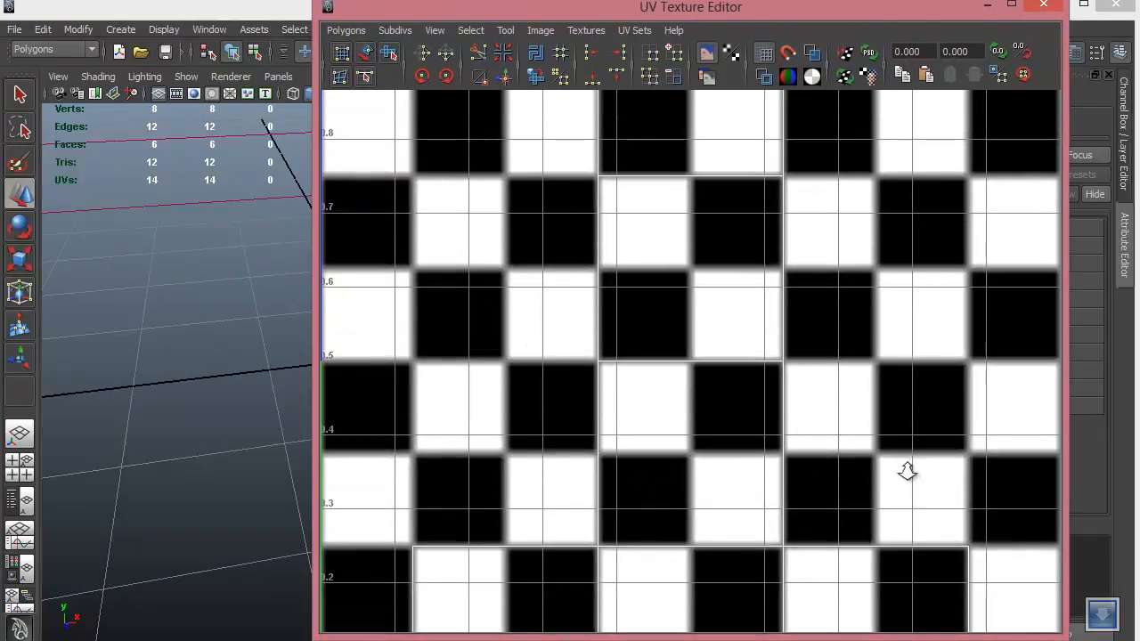
{"action": "right_click_drag", "start_coordinate": [908, 471], "coordinate": [516, 371], "text": "alt"}
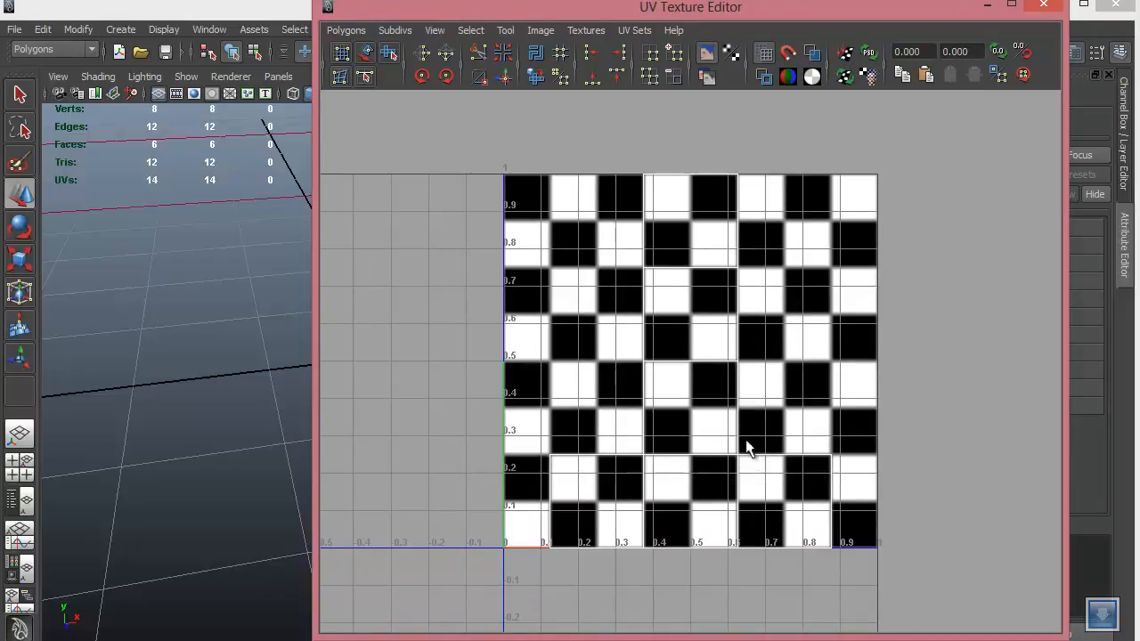
Hide the checker image behind the UVs and arrange the UV Texture Editor window beside the cube.
{"action": "left_click", "coordinate": [706, 54]}
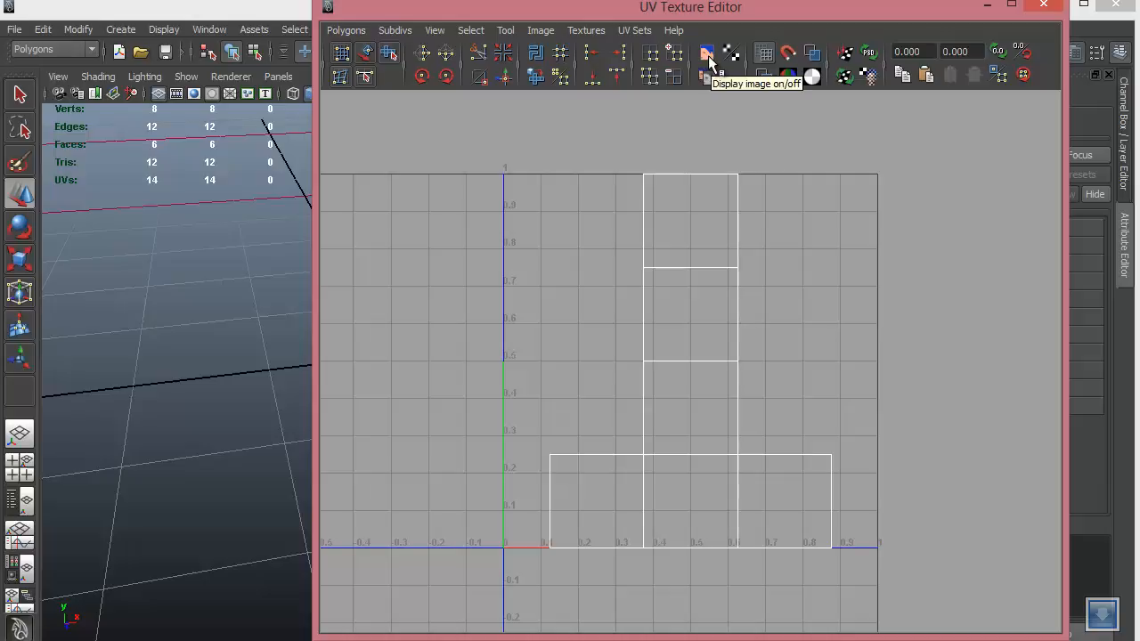
{"action": "left_click", "coordinate": [707, 55]}
{"action": "left_click", "coordinate": [707, 55]}
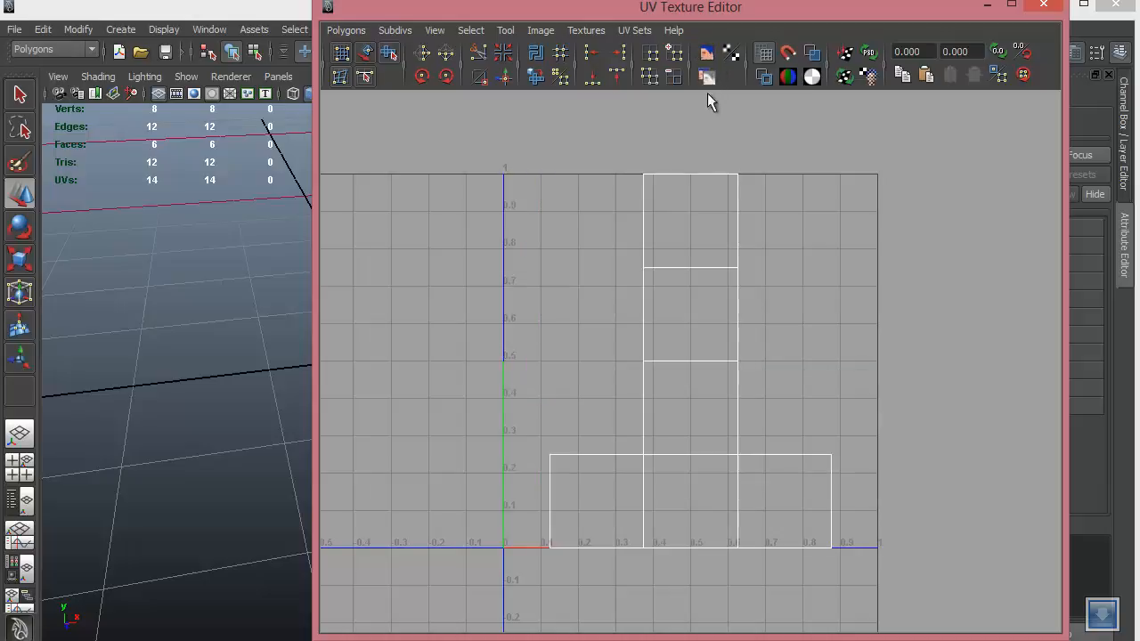
{"action": "scroll", "coordinate": [716, 436], "scroll_direction": "up", "scroll_amount": 2}
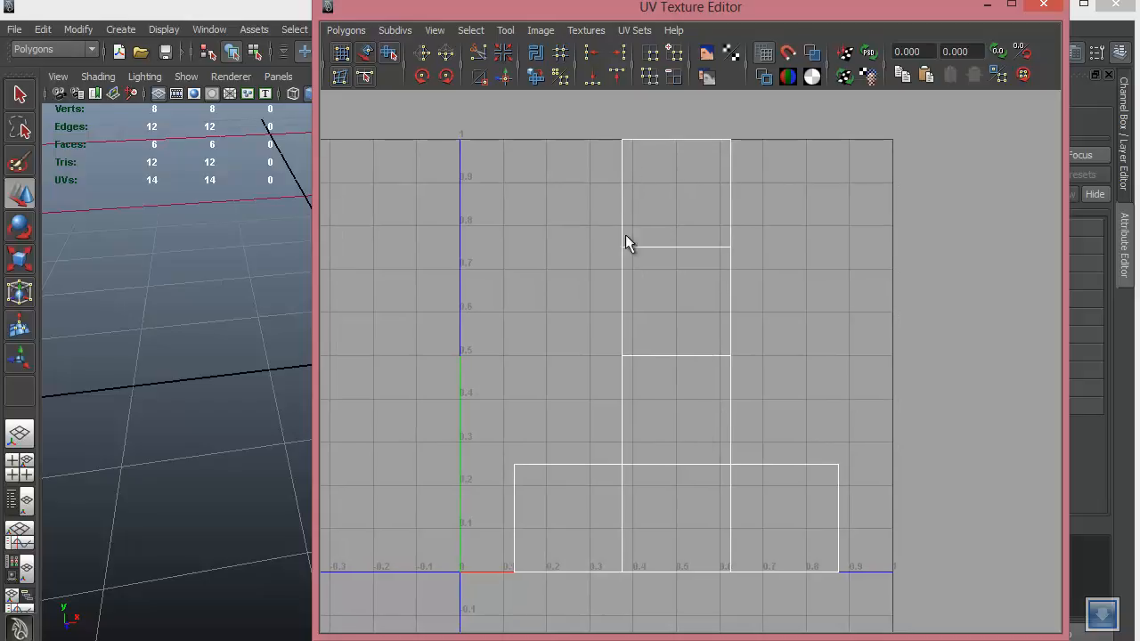
{"action": "left_click_drag", "start_coordinate": [578, 9], "coordinate": [676, 30]}
{"action": "left_click_drag", "start_coordinate": [882, 338], "coordinate": [1058, 605]}
{"action": "left_click_drag", "start_coordinate": [303, 404], "coordinate": [400, 335], "text": "alt"}
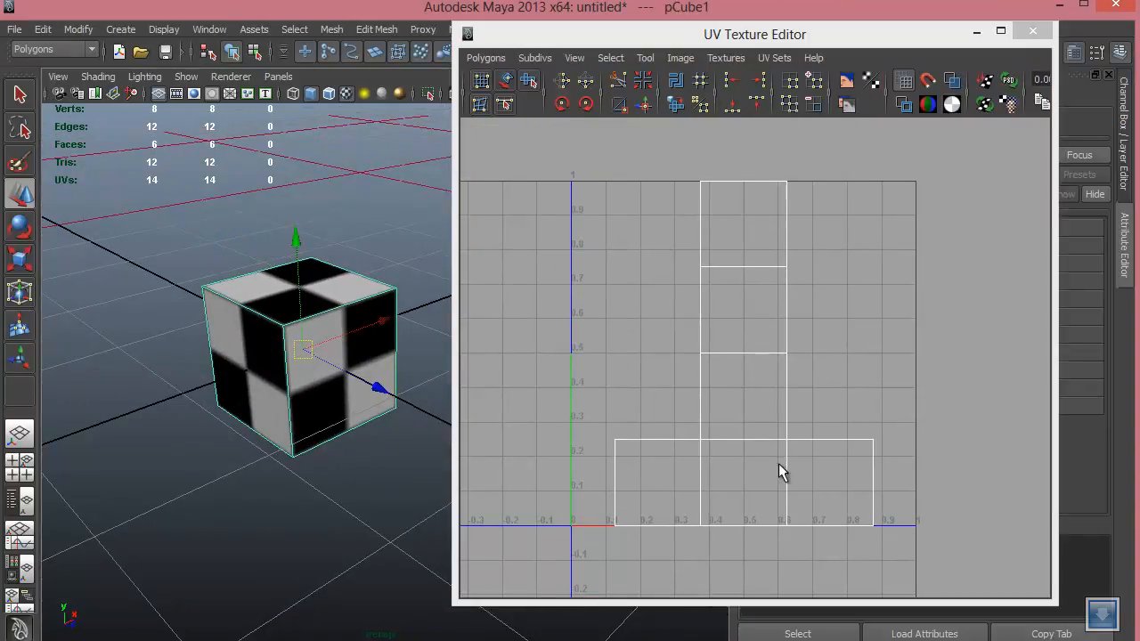
Select two adjacent side faces one by one and their shared vertical edge to compare them with the UV layout.
{"action": "right_click_drag", "start_coordinate": [364, 331], "coordinate": [363, 372]}
{"action": "left_click", "coordinate": [356, 356]}
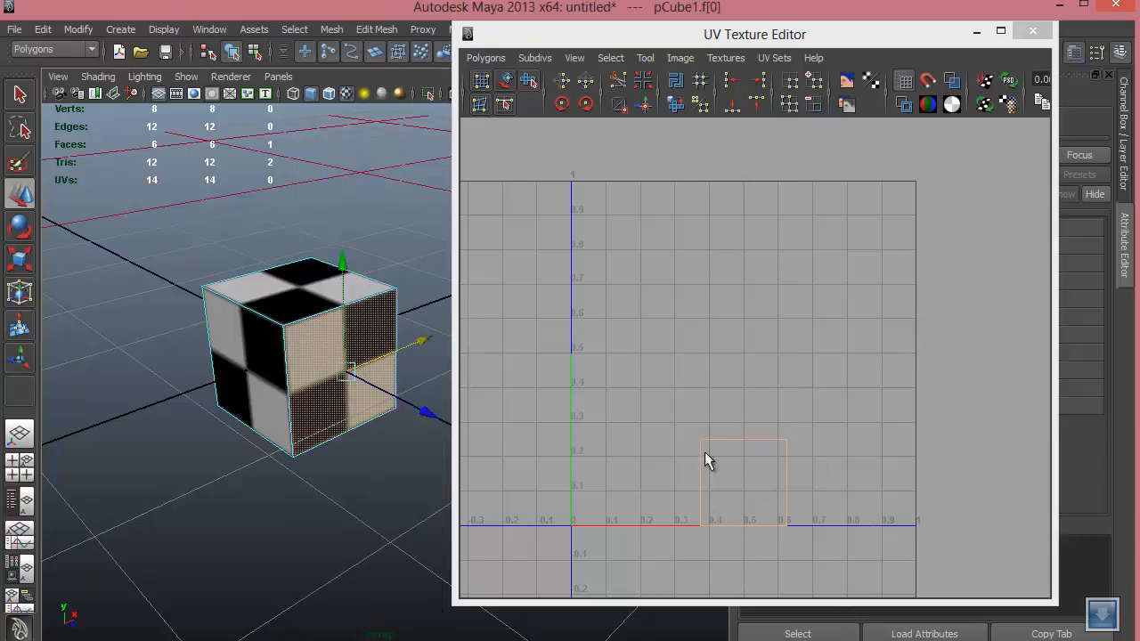
{"action": "left_click", "coordinate": [254, 359]}
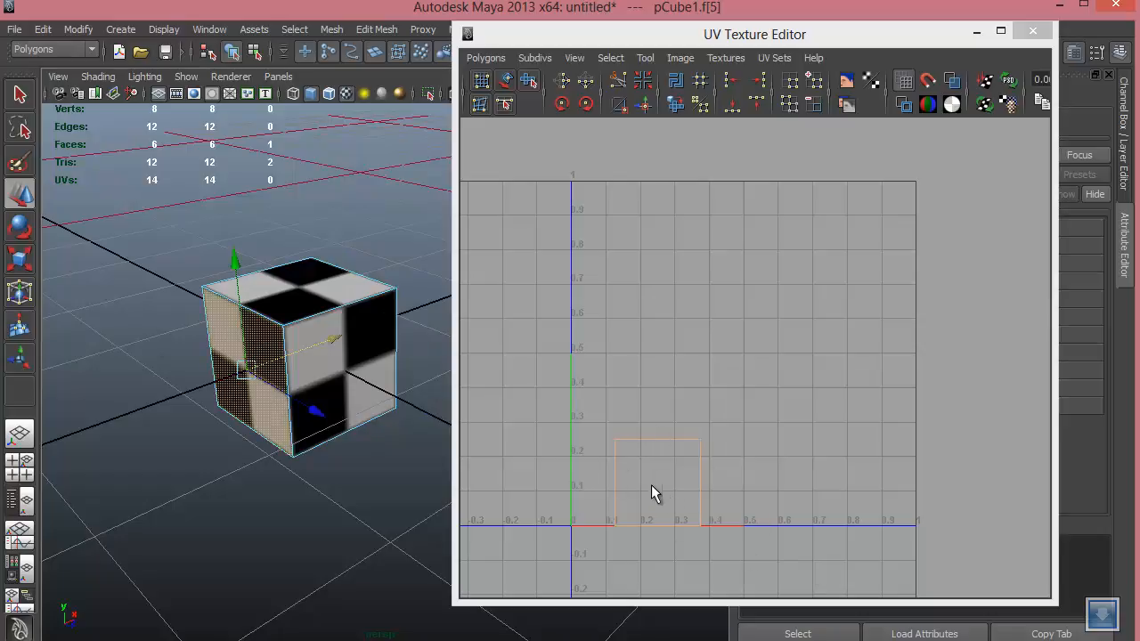
{"action": "middle_click_drag", "start_coordinate": [329, 320], "coordinate": [342, 306], "text": "alt"}
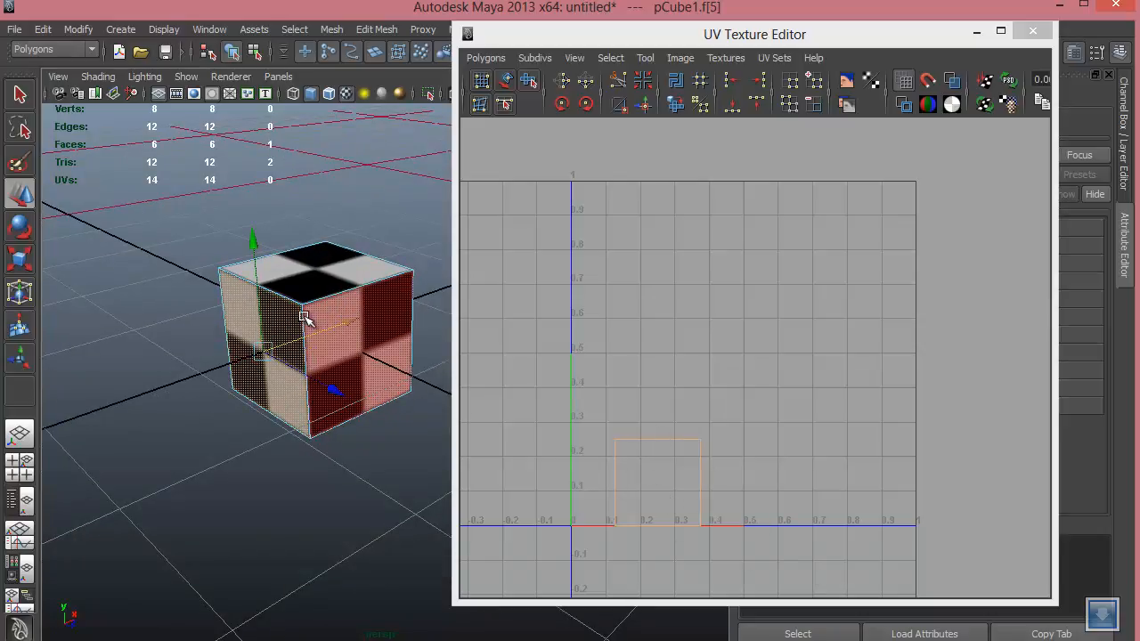
{"action": "right_click_drag", "start_coordinate": [305, 318], "coordinate": [300, 318]}
{"action": "left_click", "coordinate": [314, 378]}
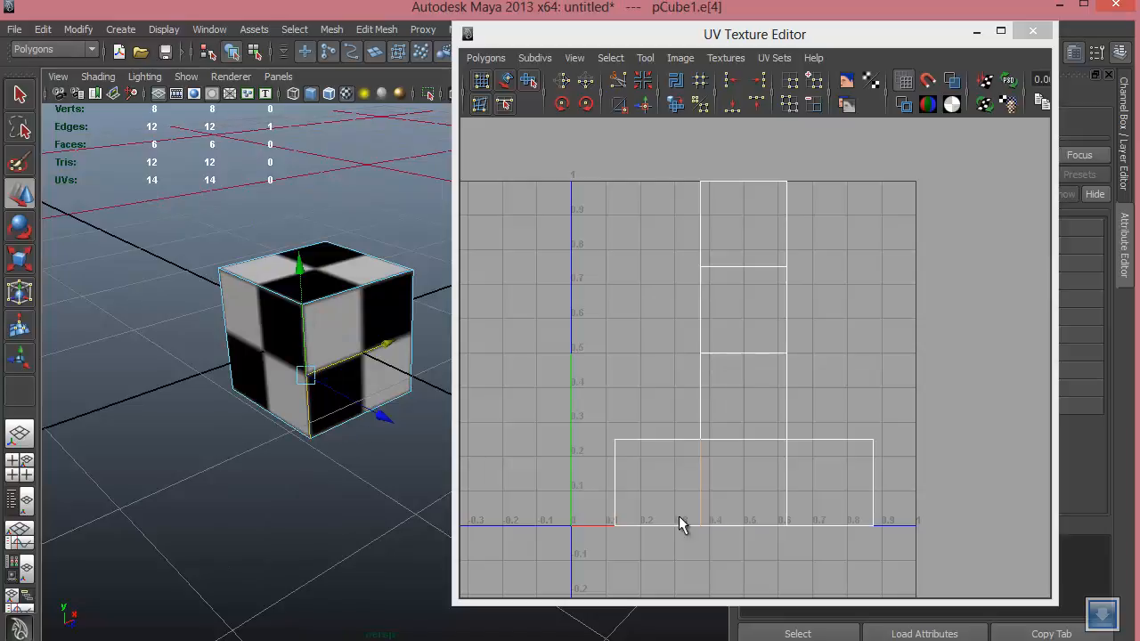
Select the UVs at an upper and a lower corner of the cube to examine where each lies in the layout.
{"action": "right_click_drag", "start_coordinate": [362, 290], "coordinate": [420, 294]}
{"action": "left_click", "coordinate": [414, 268]}
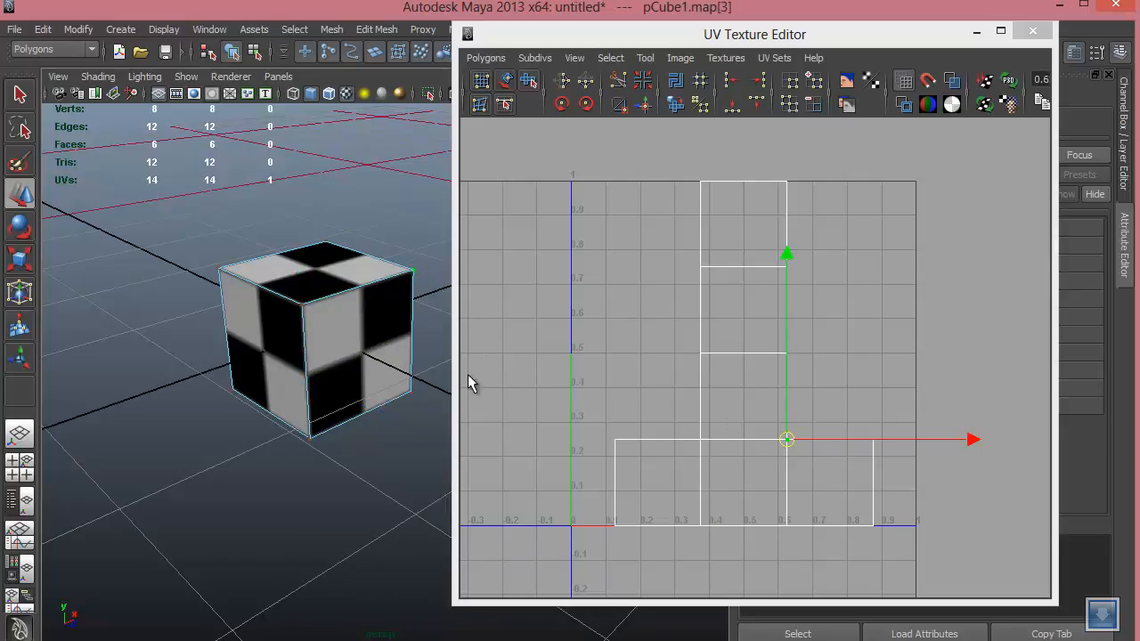
{"action": "left_click", "coordinate": [412, 394]}
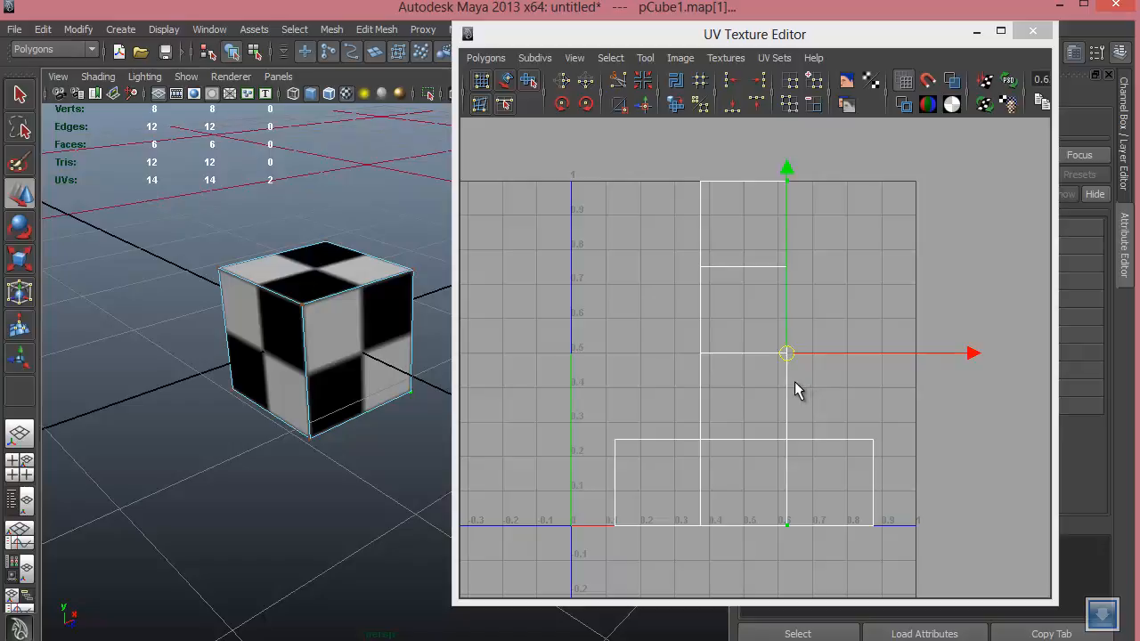
{"action": "mouse_move", "coordinate": [786, 377]}
{"action": "right_mouse_down", "text": "alt"}
{"action": "mouse_move", "coordinate": [840, 396]}
{"action": "mouse_move", "coordinate": [822, 379]}
{"action": "mouse_move", "coordinate": [792, 379]}
{"action": "right_mouse_up", "text": "alt"}
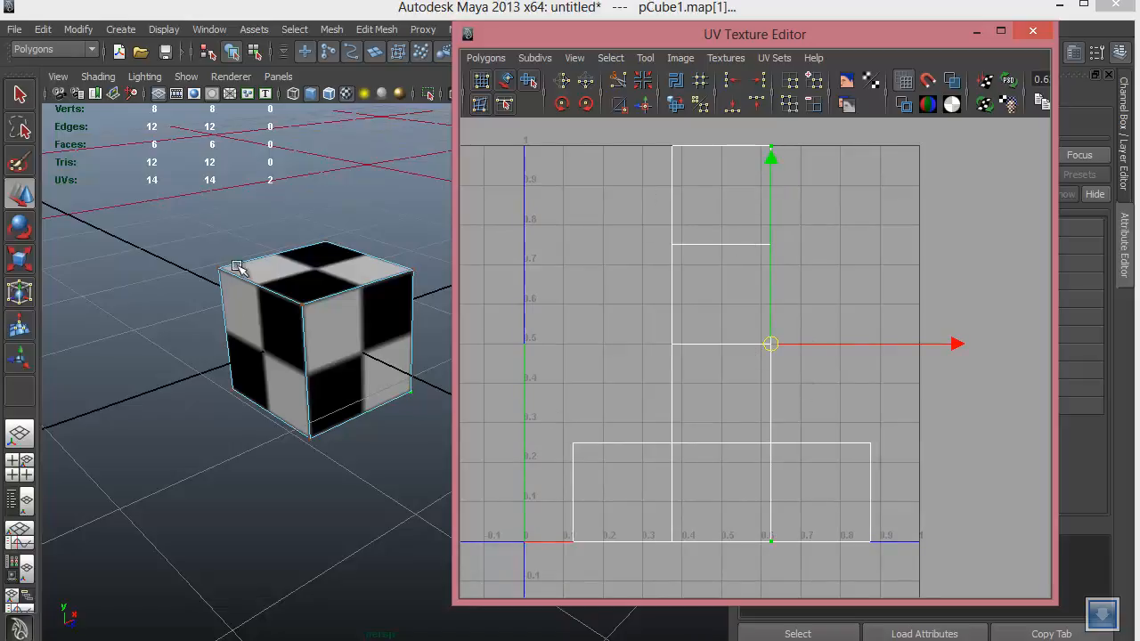
{"action": "mouse_move", "coordinate": [418, 420]}
{"action": "left_mouse_down", "text": "alt"}
{"action": "mouse_move", "coordinate": [308, 377]}
{"action": "mouse_move", "coordinate": [333, 424]}
{"action": "mouse_move", "coordinate": [356, 432]}
{"action": "mouse_move", "coordinate": [400, 422]}
{"action": "left_mouse_up", "text": "alt"}
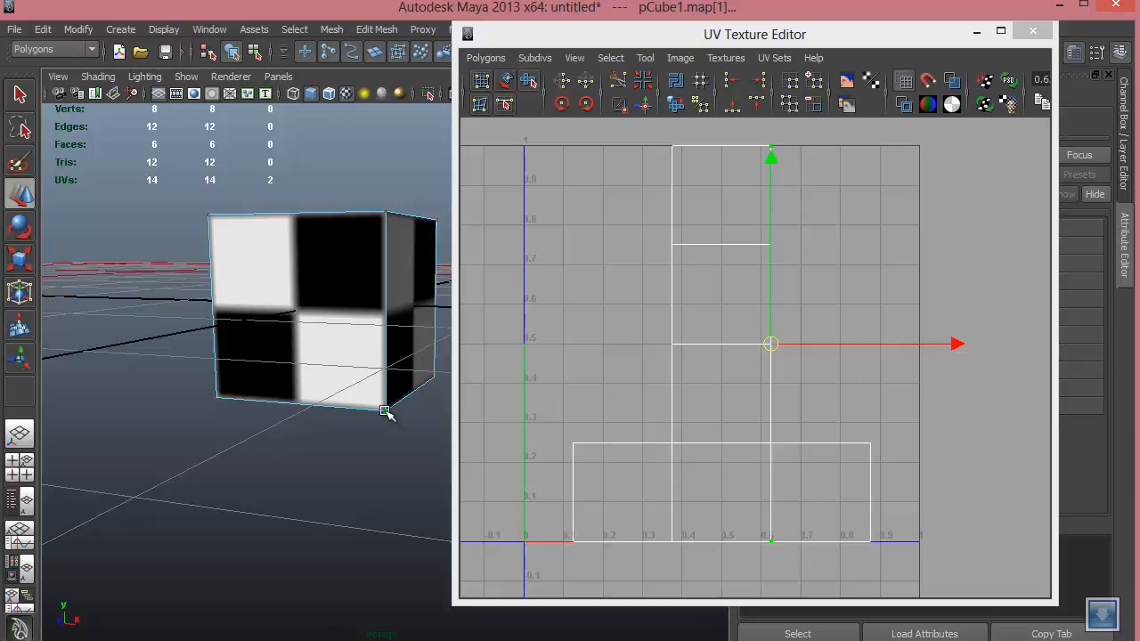
{"action": "left_click_drag", "start_coordinate": [377, 415], "coordinate": [299, 488], "text": "alt"}
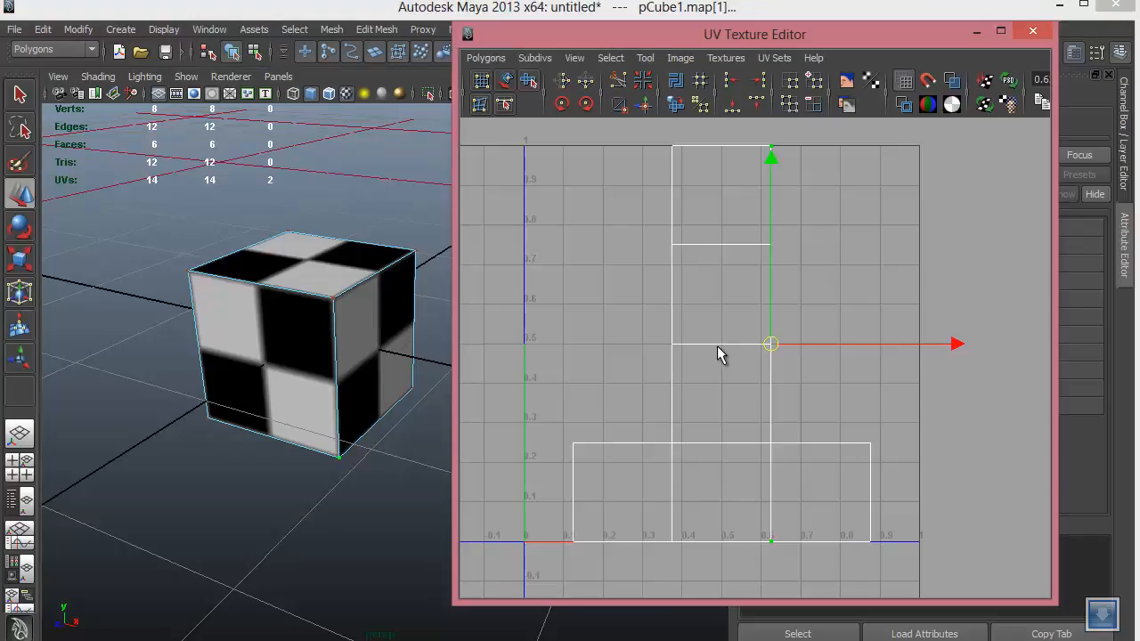
{"action": "right_click_drag", "start_coordinate": [717, 347], "coordinate": [718, 389]}
{"action": "scroll", "coordinate": [720, 391], "scroll_direction": "down", "scroll_amount": 2}
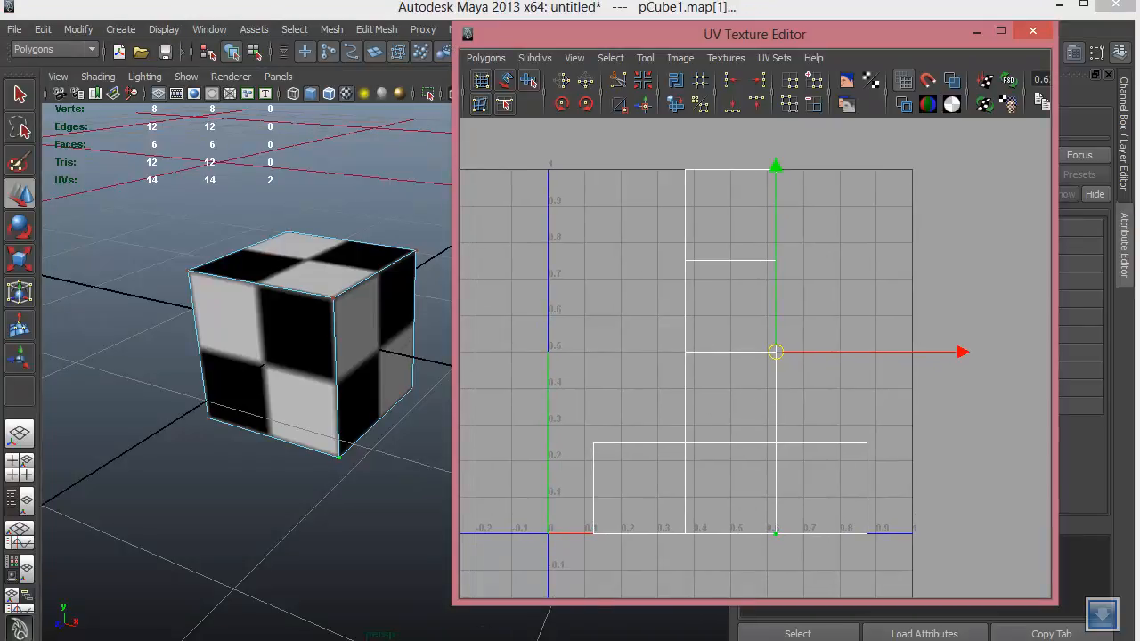
Return the cube from UV selection to object mode with the whole cube selected.
{"action": "left_click", "coordinate": [1057, 578]}
{"action": "right_click", "coordinate": [369, 315]}
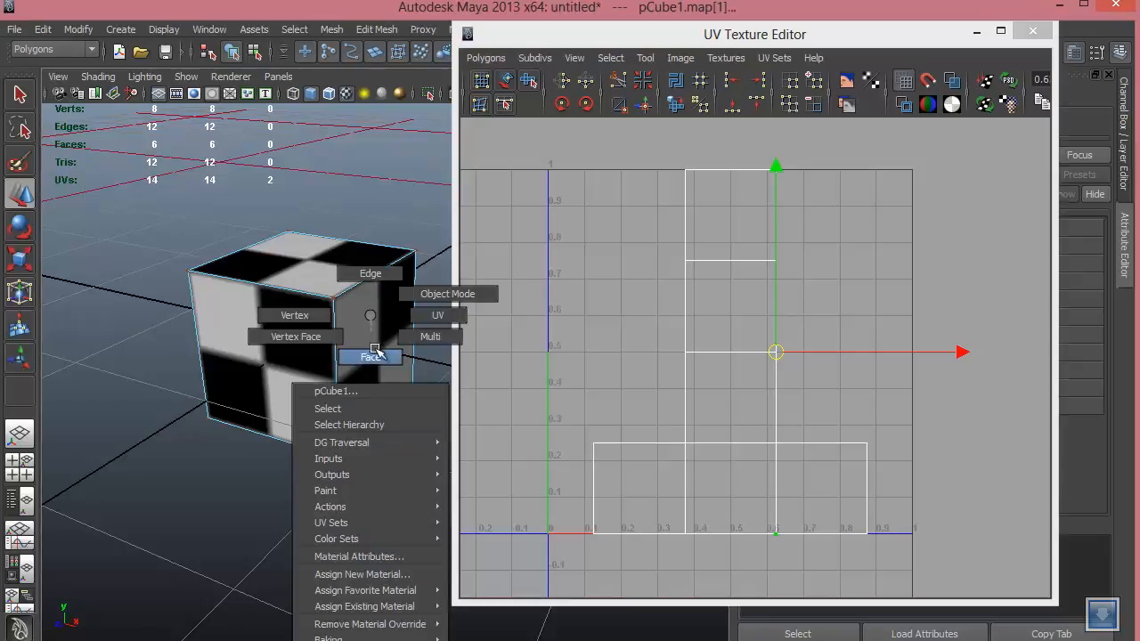
{"action": "right_click_drag", "start_coordinate": [358, 331], "coordinate": [361, 409]}
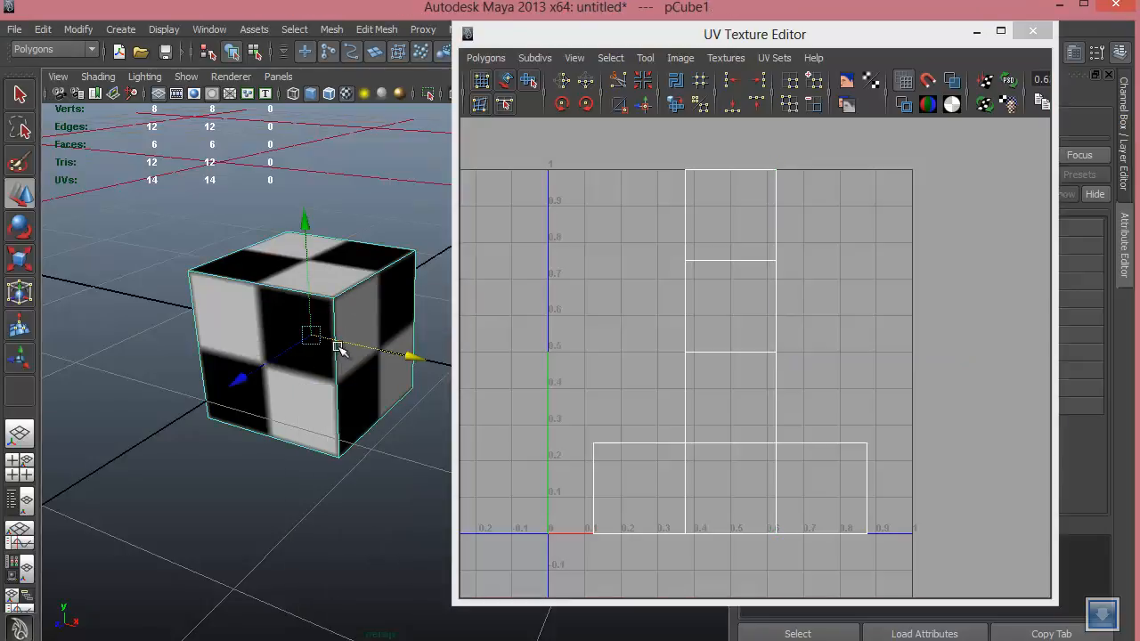
Start creating a PSD network for the cube and name its image boxUV.psd in the sourceimages folder.
{"action": "left_click", "coordinate": [680, 58]}
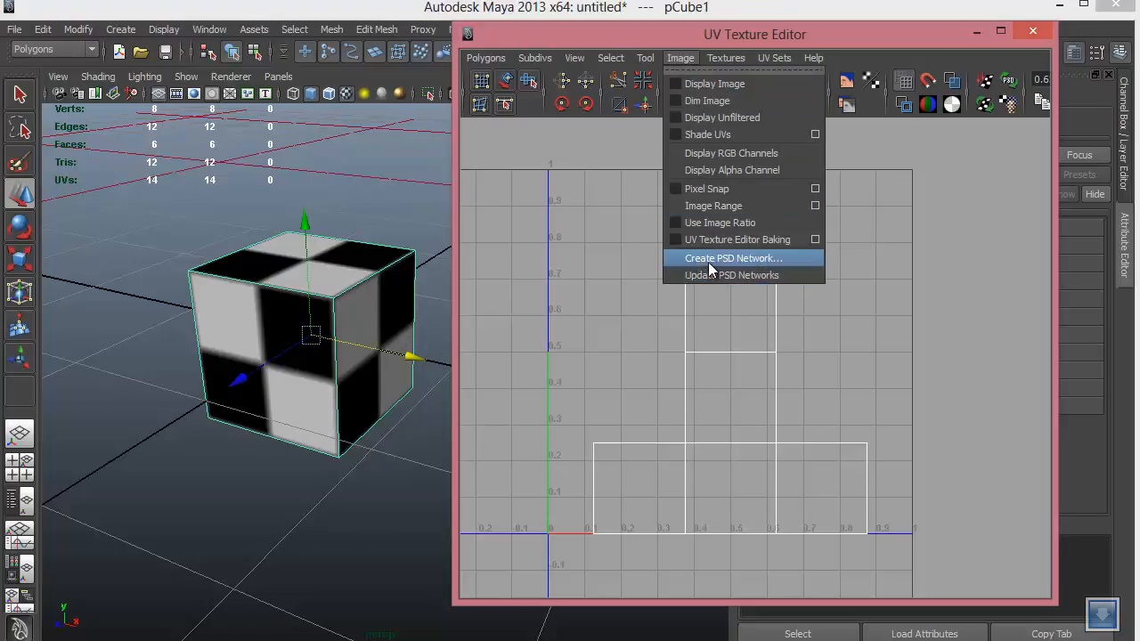
{"action": "left_click", "coordinate": [745, 259]}
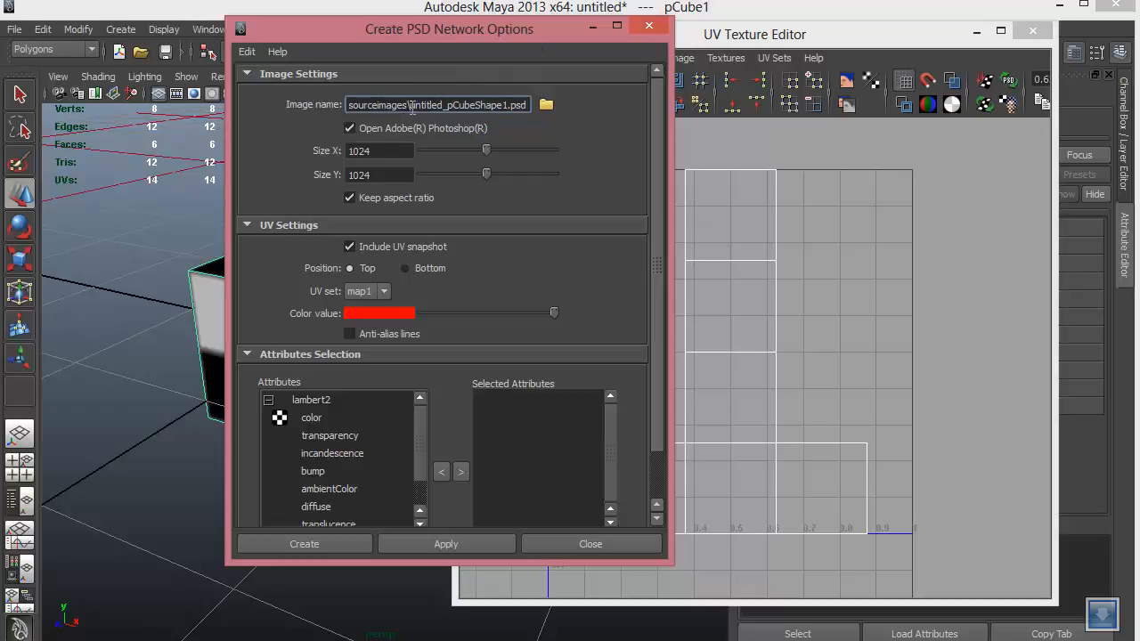
{"action": "left_click_drag", "start_coordinate": [409, 105], "coordinate": [346, 107]}
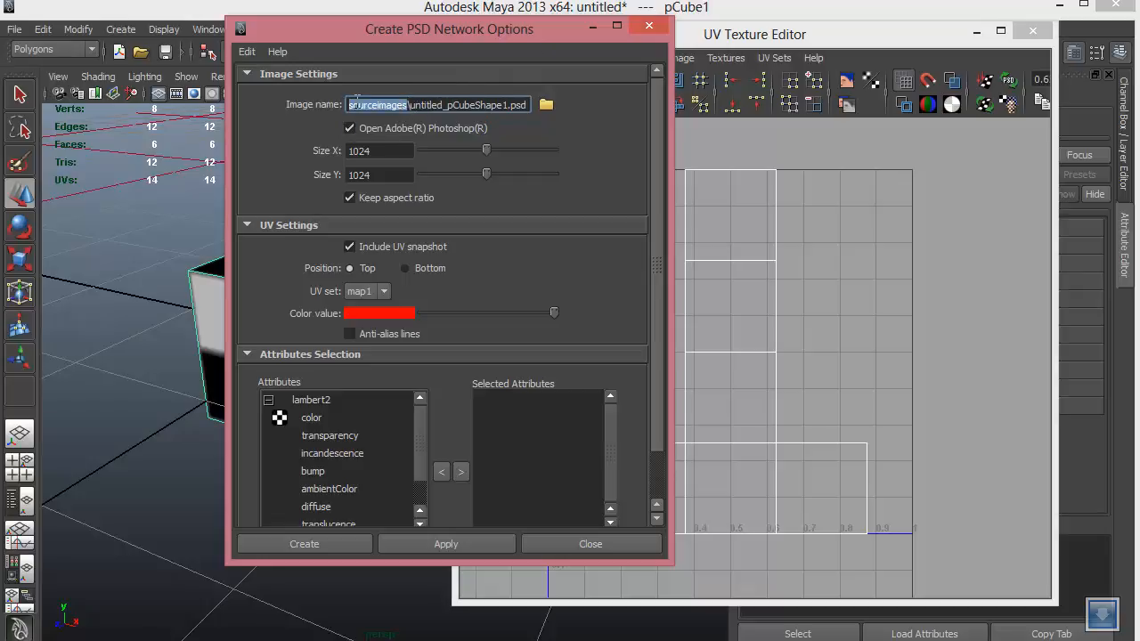
{"action": "left_click", "coordinate": [15, 28]}
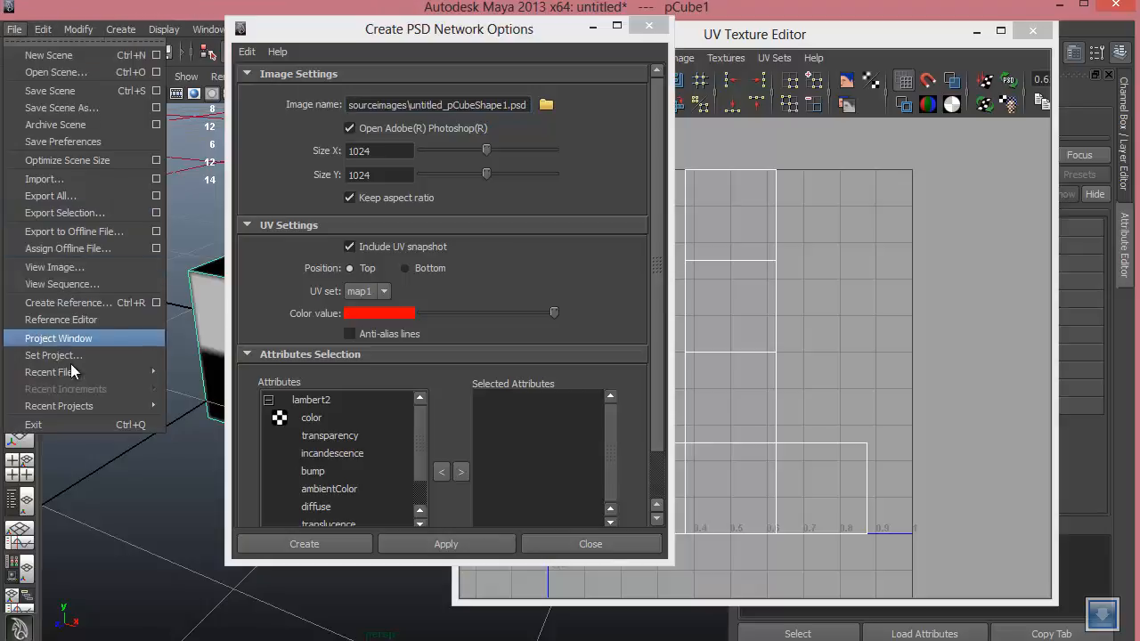
{"action": "left_click", "coordinate": [405, 107]}
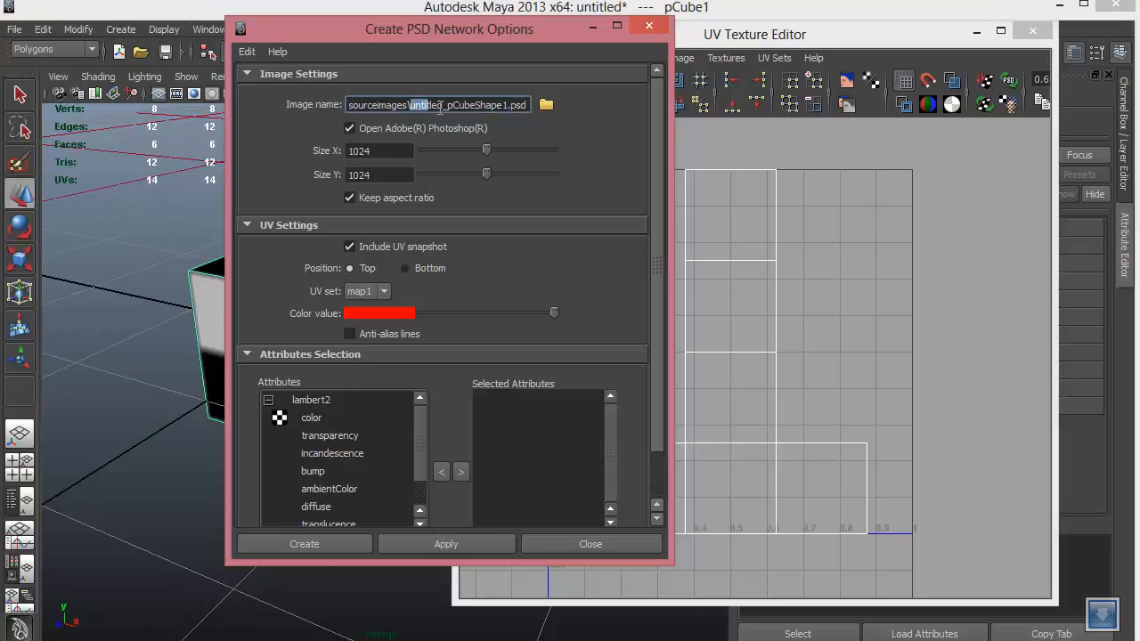
{"action": "left_click_drag", "start_coordinate": [439, 107], "coordinate": [493, 108]}
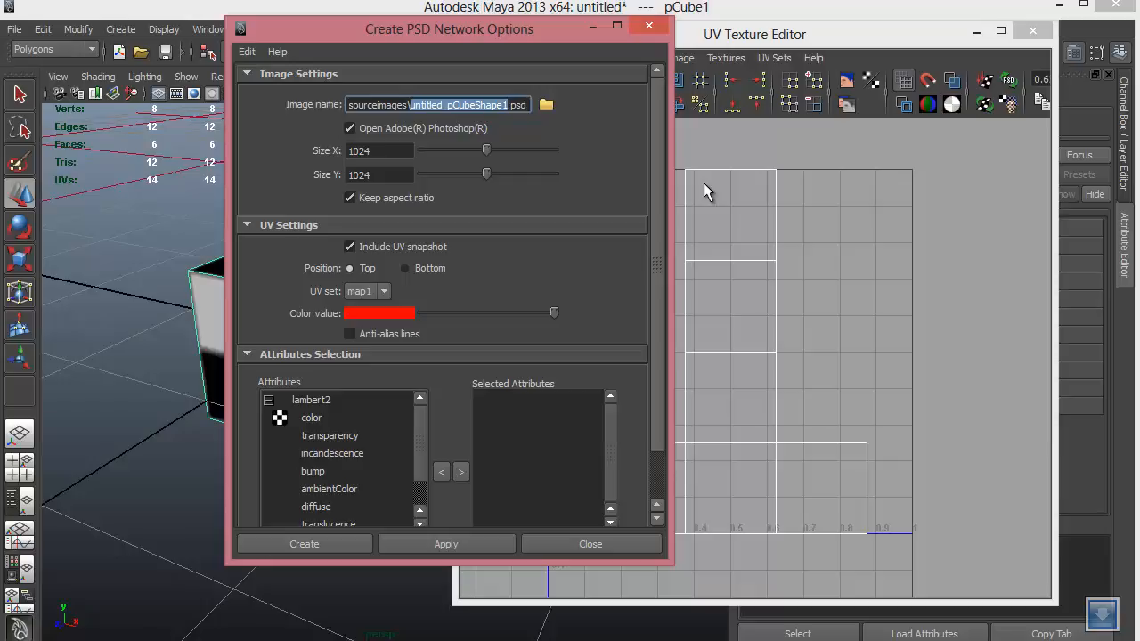
{"action": "type", "text": "boxUV"}
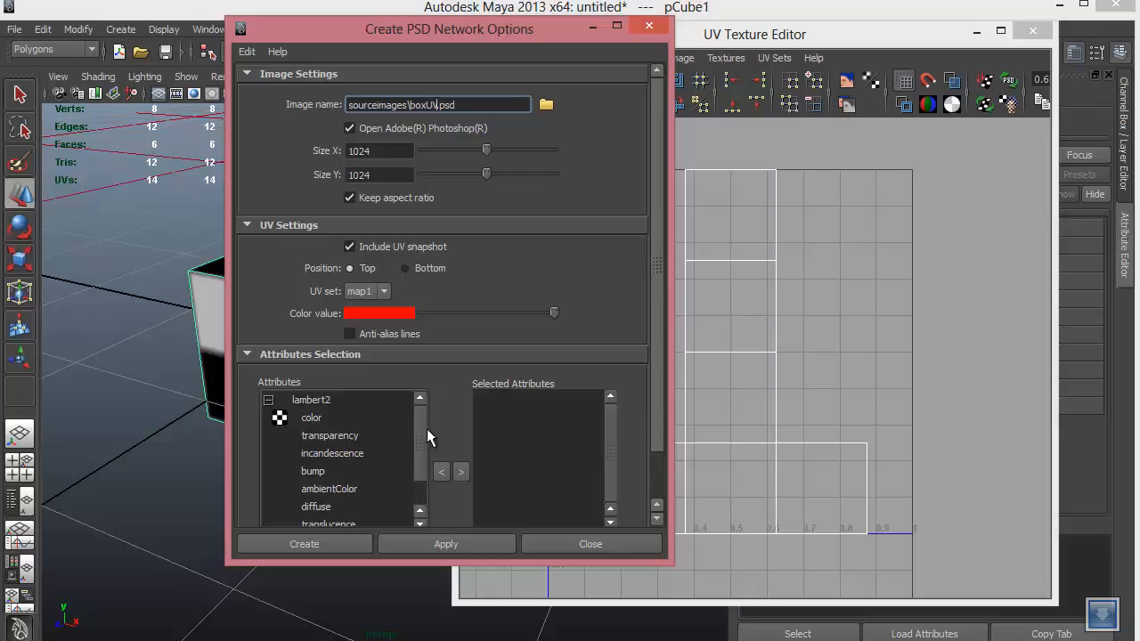
Add lambert2's color to the selected attributes and create the PSD network, opening the file in Photoshop.
{"action": "mouse_move", "coordinate": [419, 431]}
{"action": "left_mouse_down"}
{"action": "mouse_move", "coordinate": [419, 444]}
{"action": "mouse_move", "coordinate": [417, 436]}
{"action": "left_mouse_up"}
{"action": "left_click", "coordinate": [313, 422]}
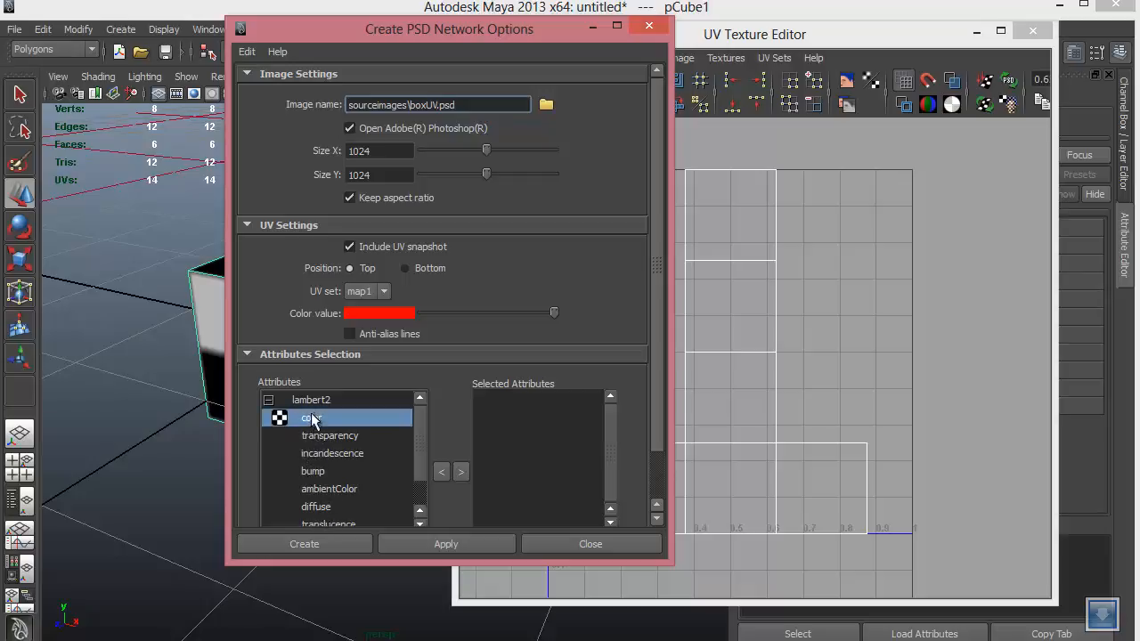
{"action": "left_click", "coordinate": [462, 473]}
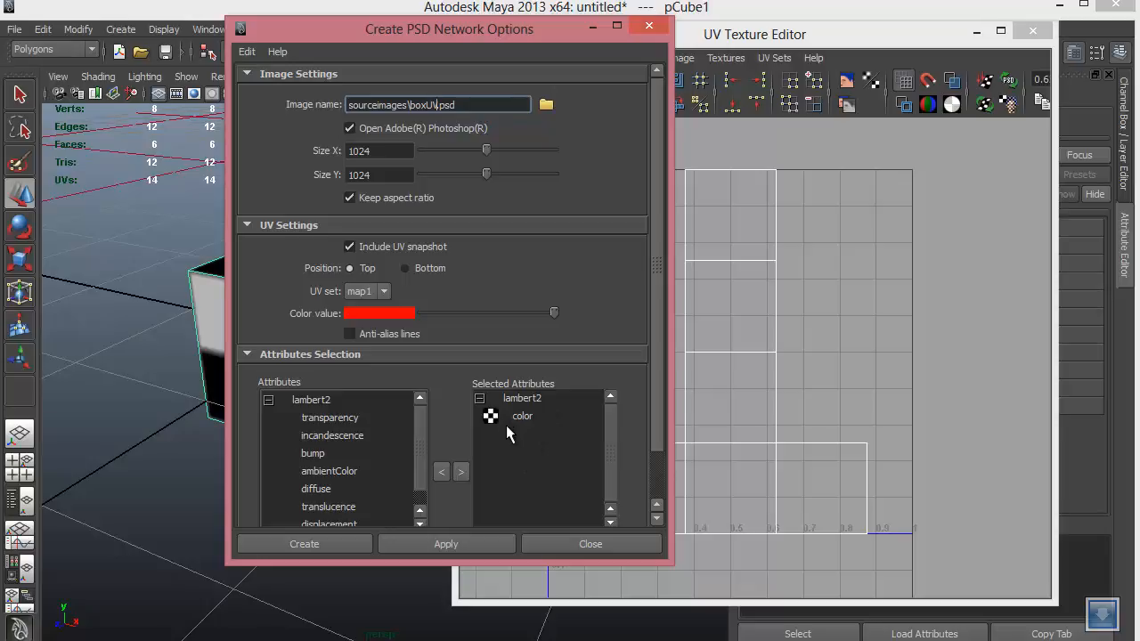
{"action": "left_click", "coordinate": [325, 546]}
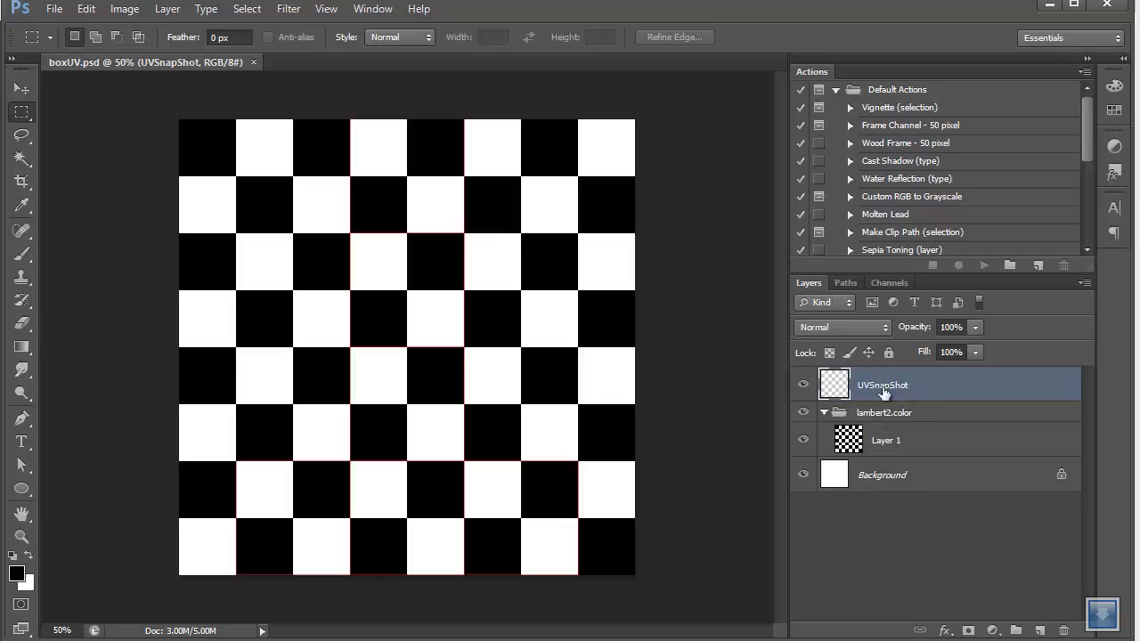
Examine the PSD's layer structure by toggling the UVSnapShot layer's visibility and collapsing and expanding the lambert2.color group.
{"action": "left_click", "coordinate": [803, 386]}
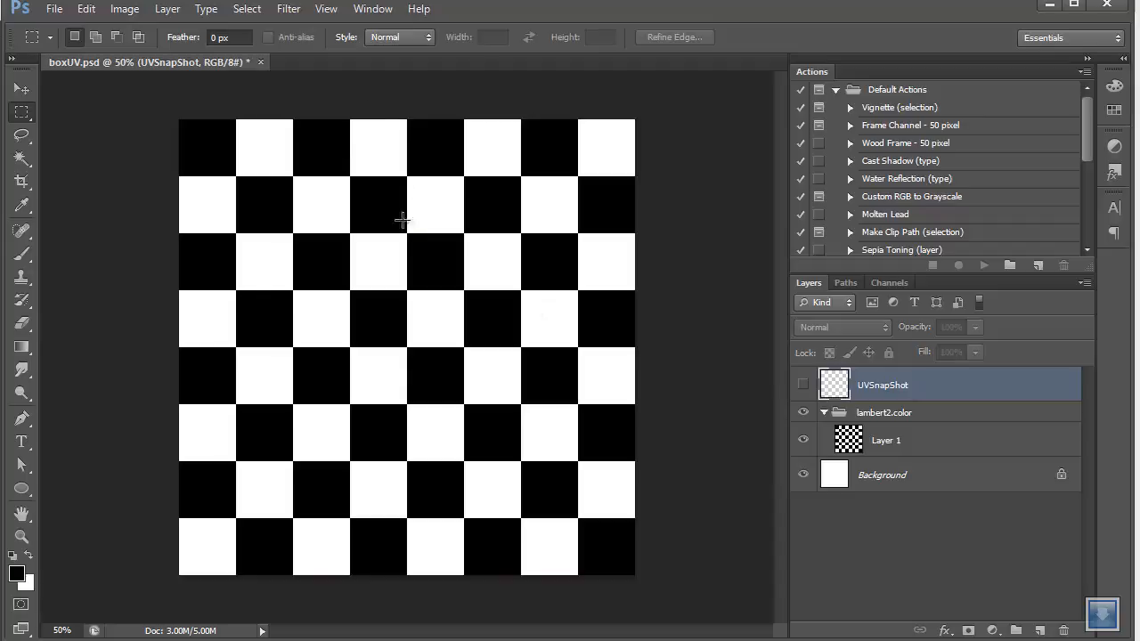
{"action": "left_click", "coordinate": [803, 385]}
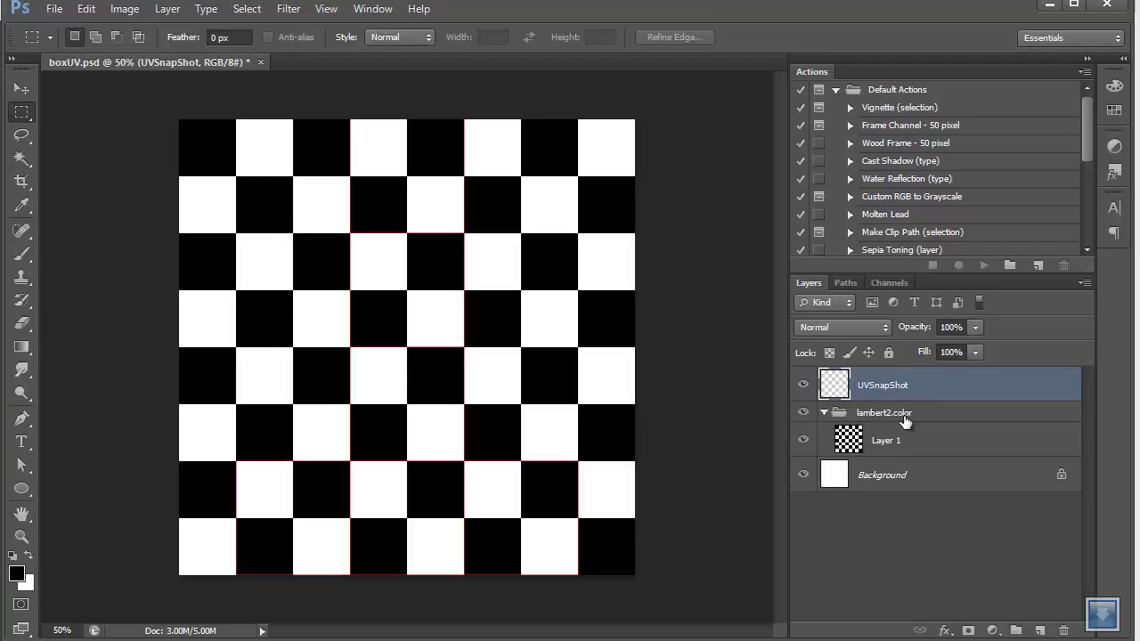
{"action": "left_click", "coordinate": [854, 443]}
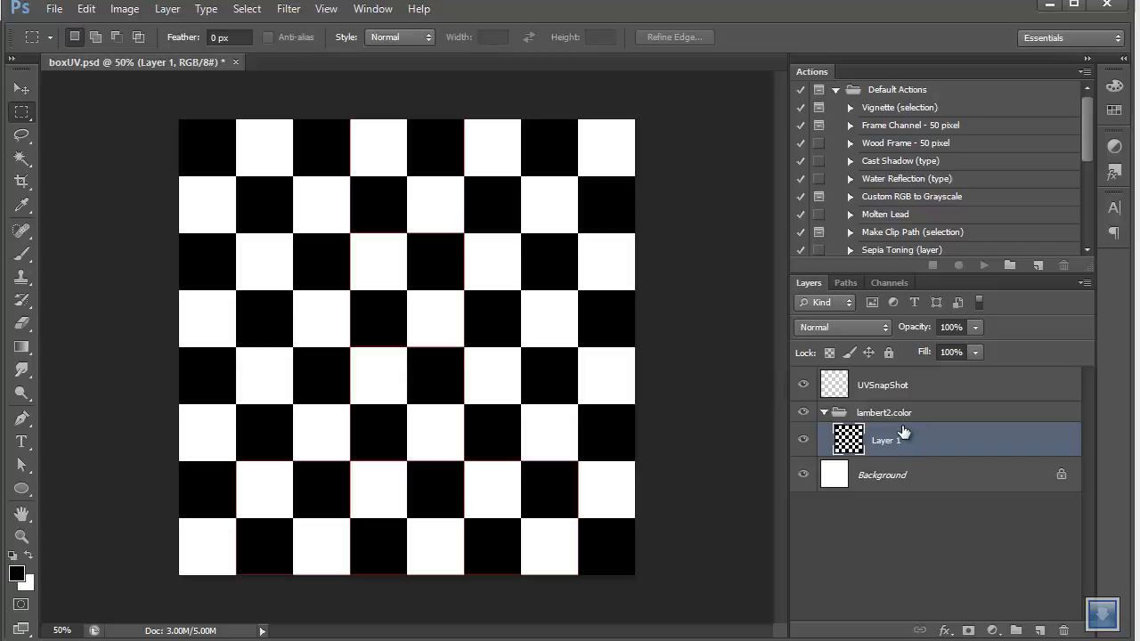
{"action": "left_click", "coordinate": [818, 414]}
{"action": "left_click", "coordinate": [824, 413]}
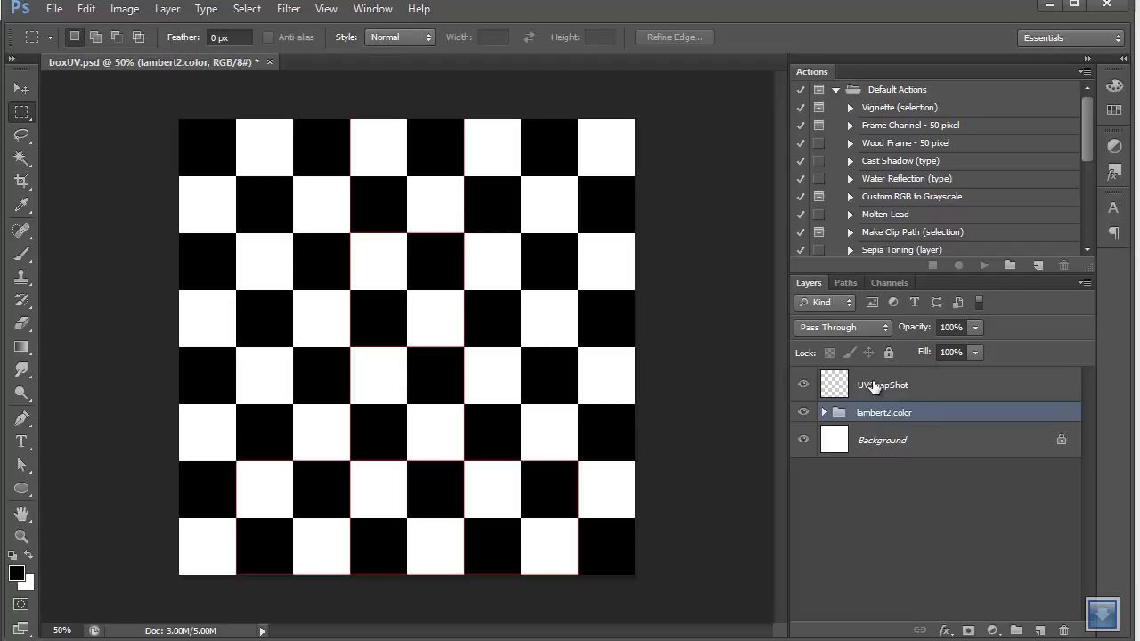
{"action": "left_click", "coordinate": [824, 412]}
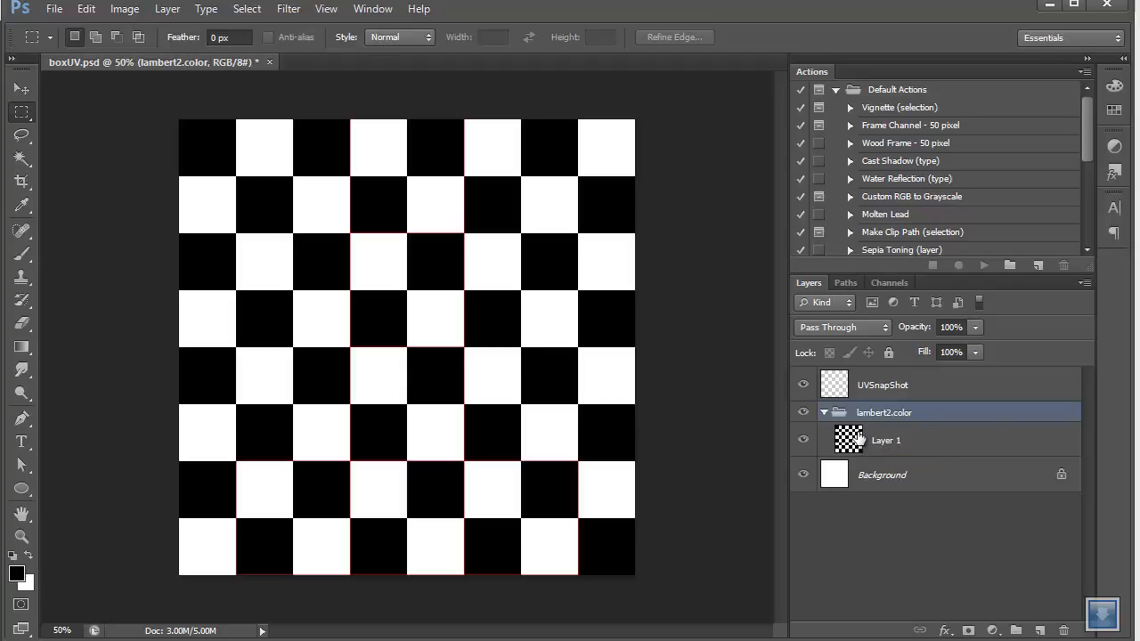
Select all of Layer 1's checker content in the lambert2.color group, delete it and clear the selection.
{"action": "left_click", "coordinate": [858, 438]}
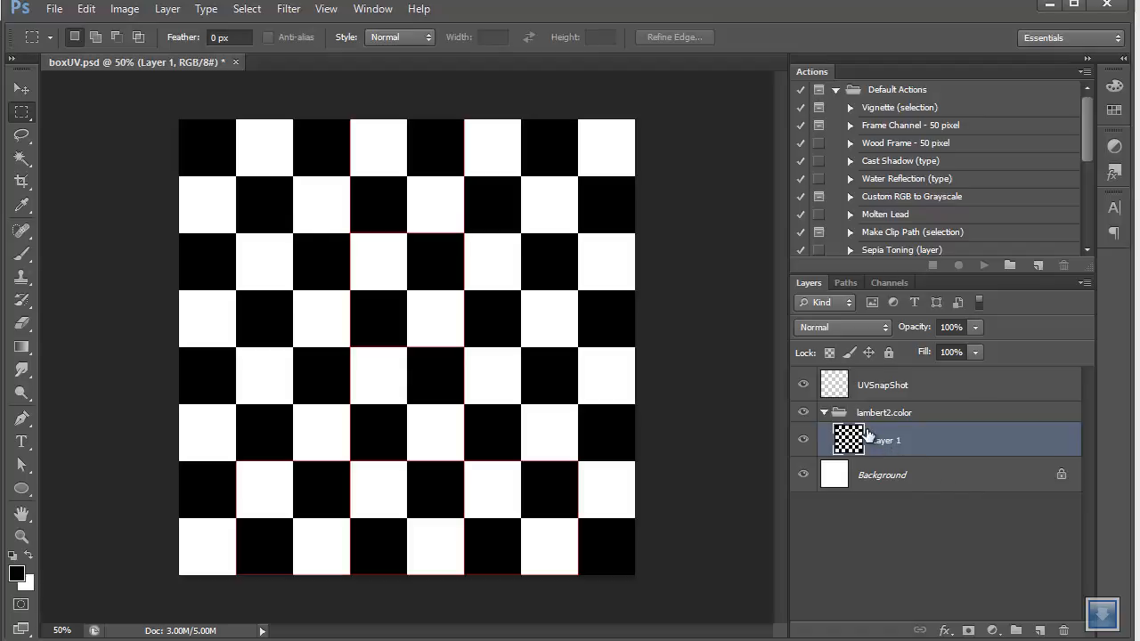
{"action": "left_click", "coordinate": [868, 433], "text": "ctrl"}
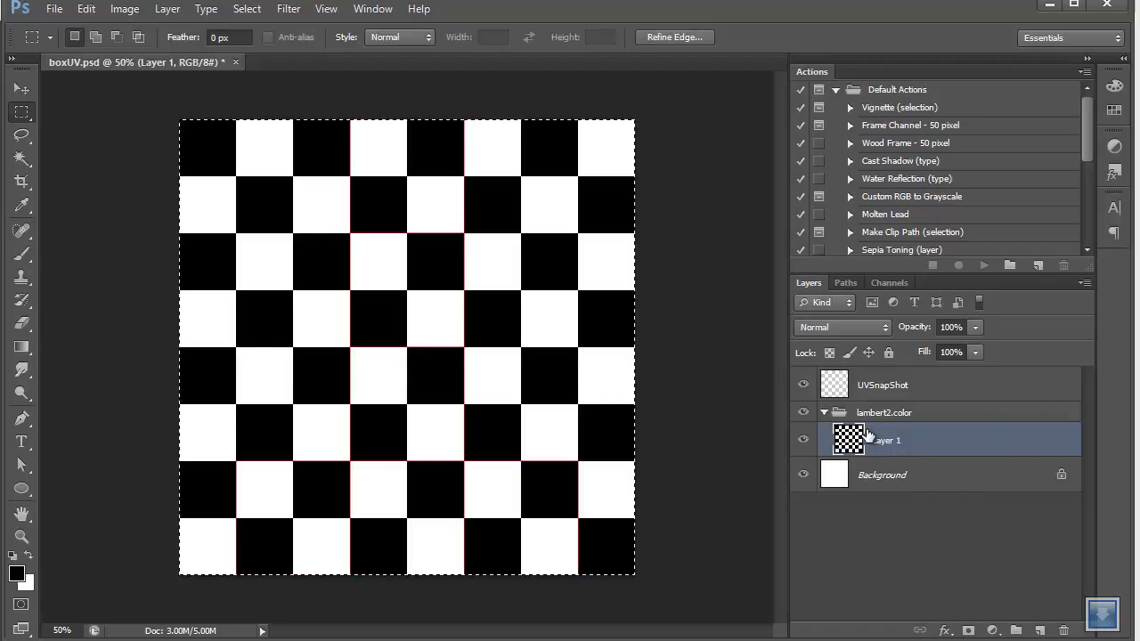
{"action": "key", "text": "Delete"}
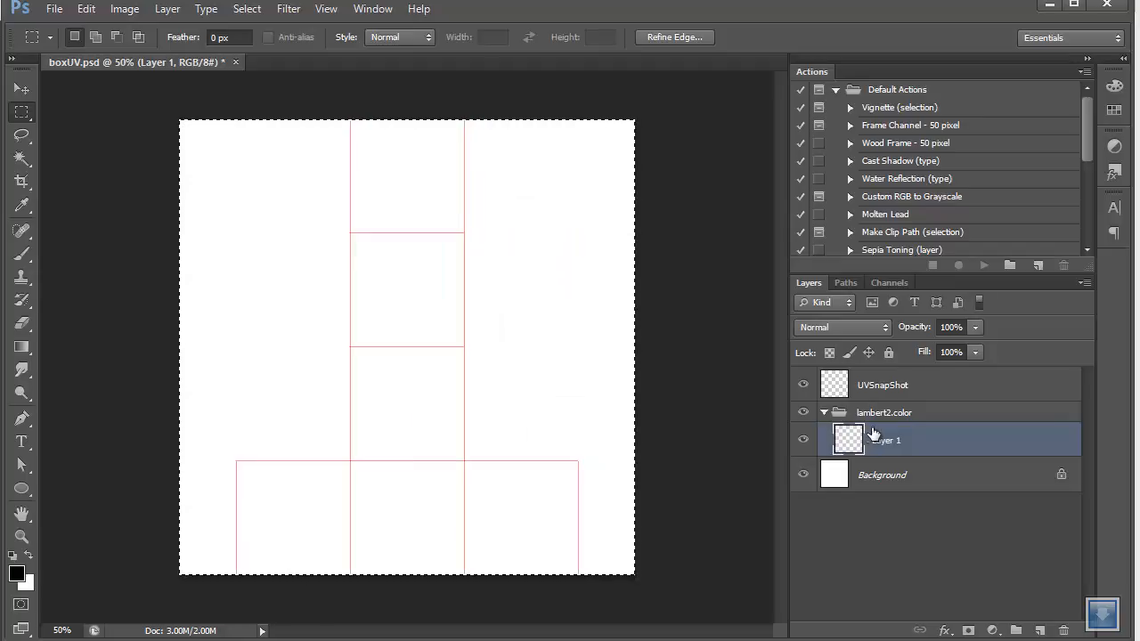
{"action": "key", "text": "ctrl+d"}
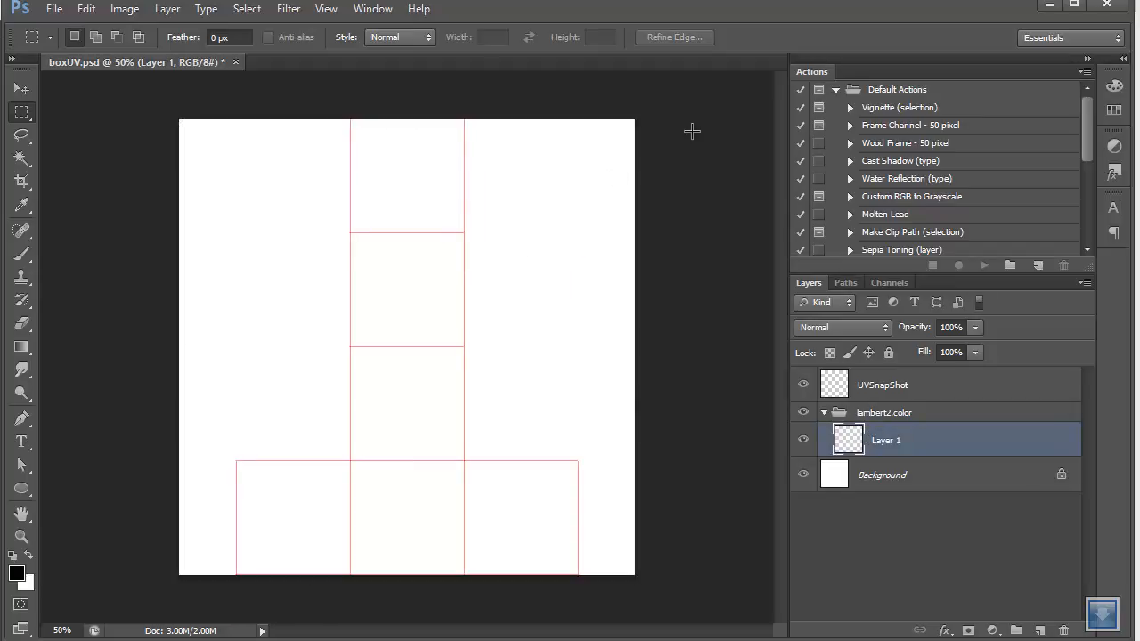
Switch to Maya and select the cube to compare its UV layout with the snapshot, and return to Photoshop.
{"action": "key", "text": "alt+Tab"}
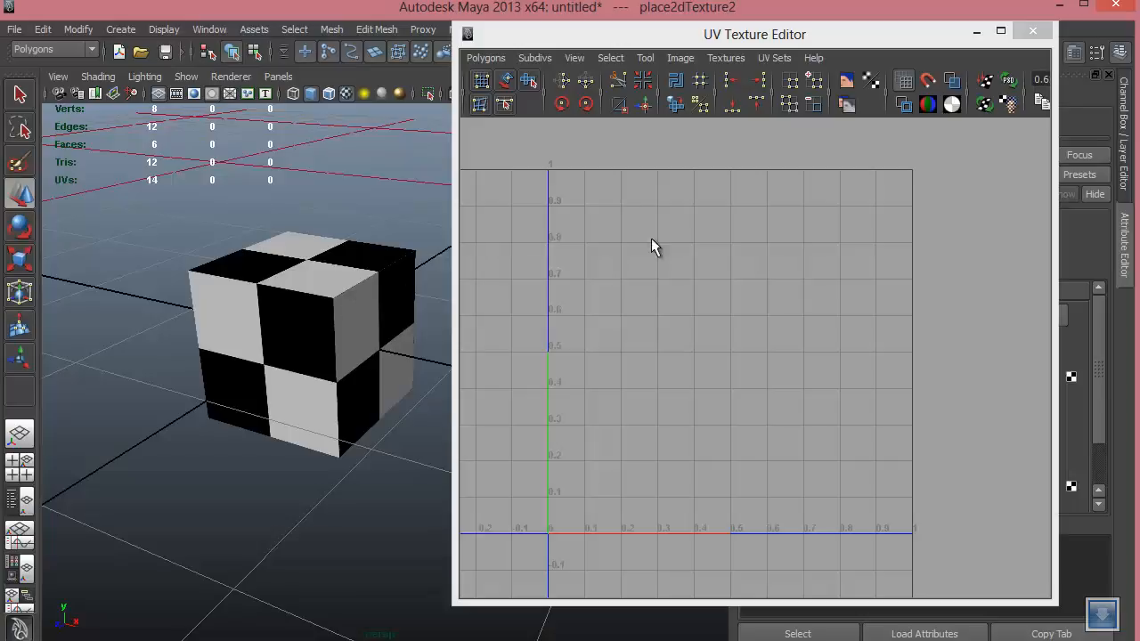
{"action": "left_click", "coordinate": [354, 312]}
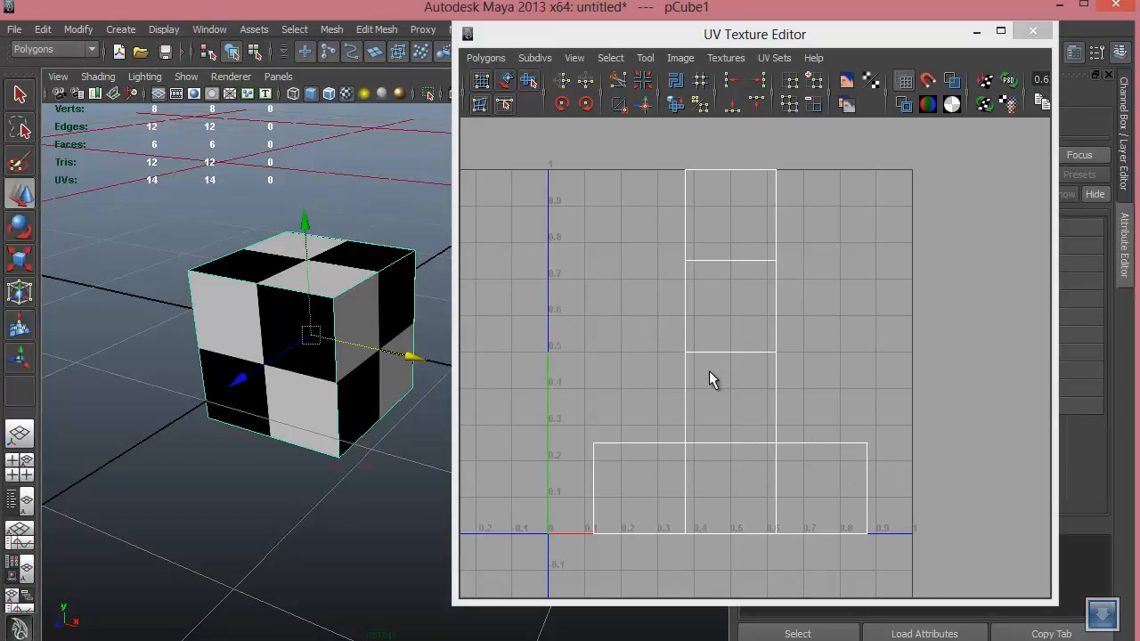
{"action": "key", "text": "alt+Tab"}
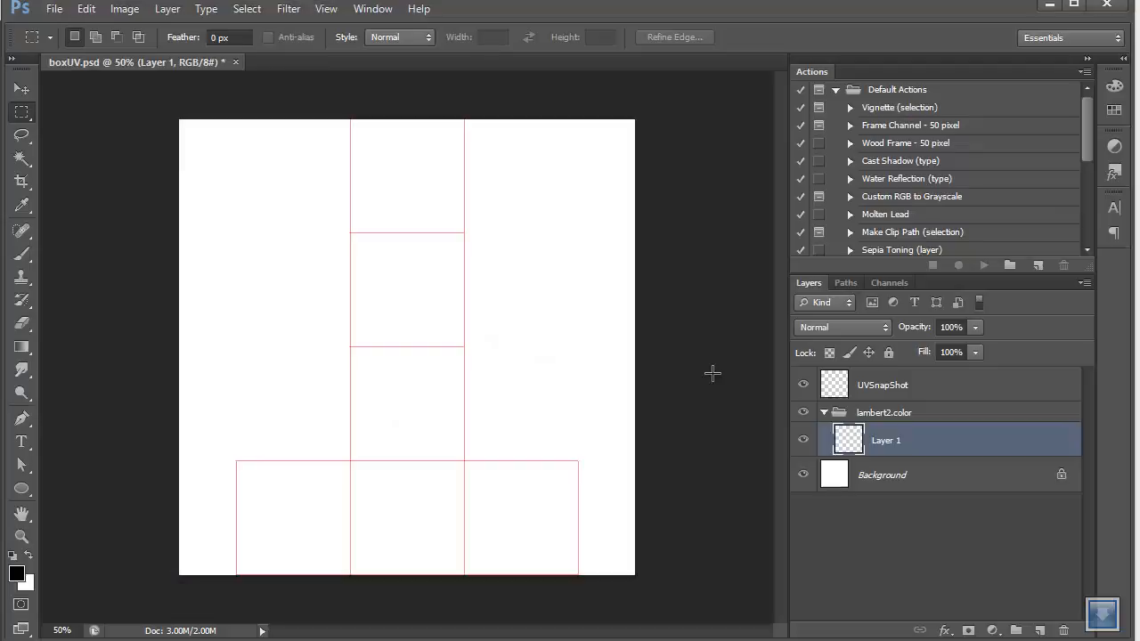
Set the foreground color to dark green 095419 and fill Layer 1 with it.
{"action": "left_click", "coordinate": [17, 573]}
{"action": "left_click", "coordinate": [776, 223]}
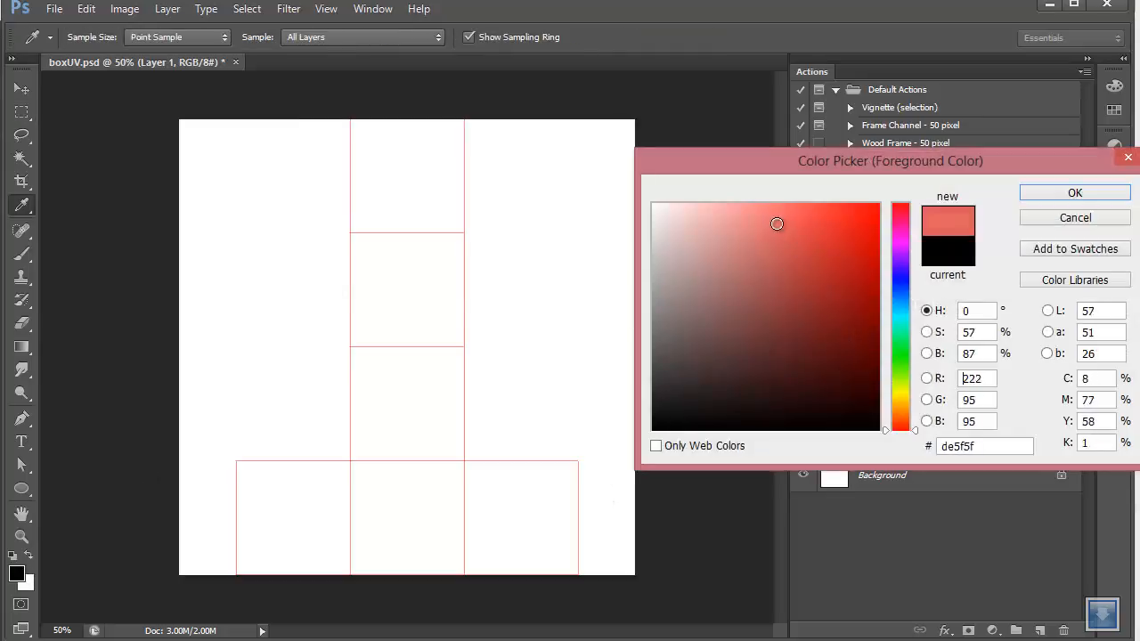
{"action": "left_click_drag", "start_coordinate": [902, 305], "coordinate": [907, 346]}
{"action": "left_click", "coordinate": [832, 232]}
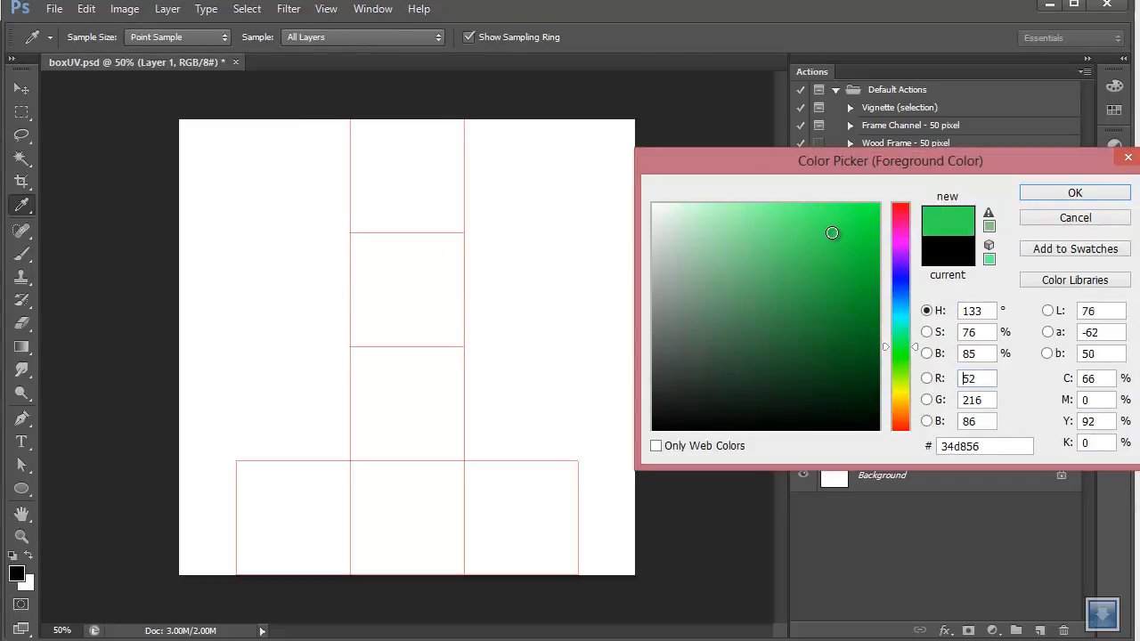
{"action": "left_click_drag", "start_coordinate": [831, 232], "coordinate": [839, 250]}
{"action": "left_click_drag", "start_coordinate": [853, 345], "coordinate": [856, 360]}
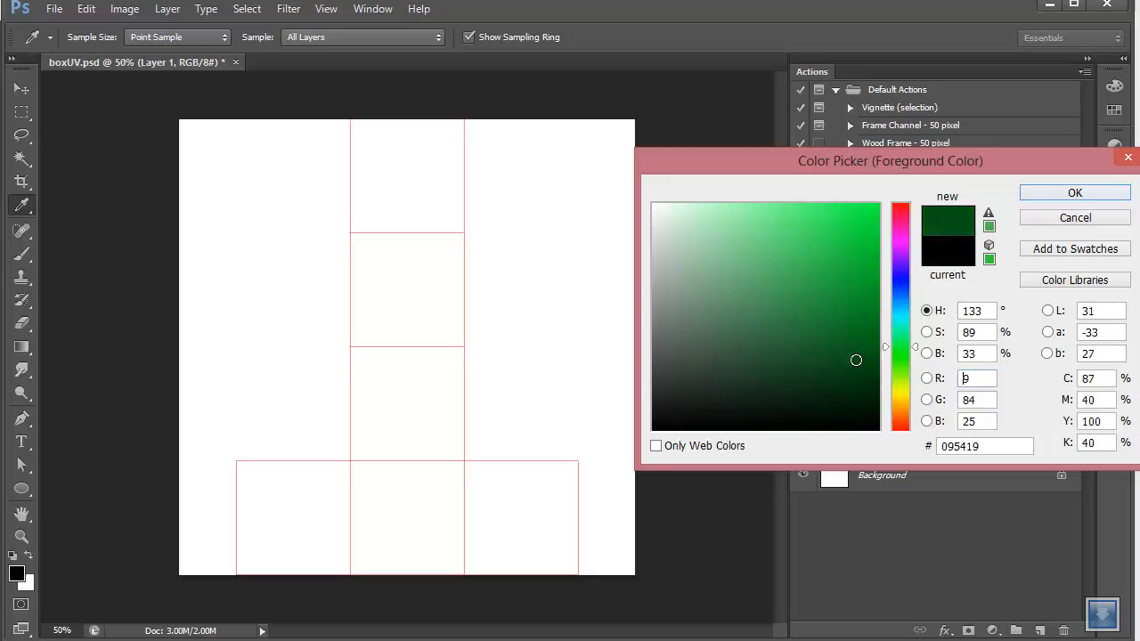
{"action": "left_click", "coordinate": [1038, 197]}
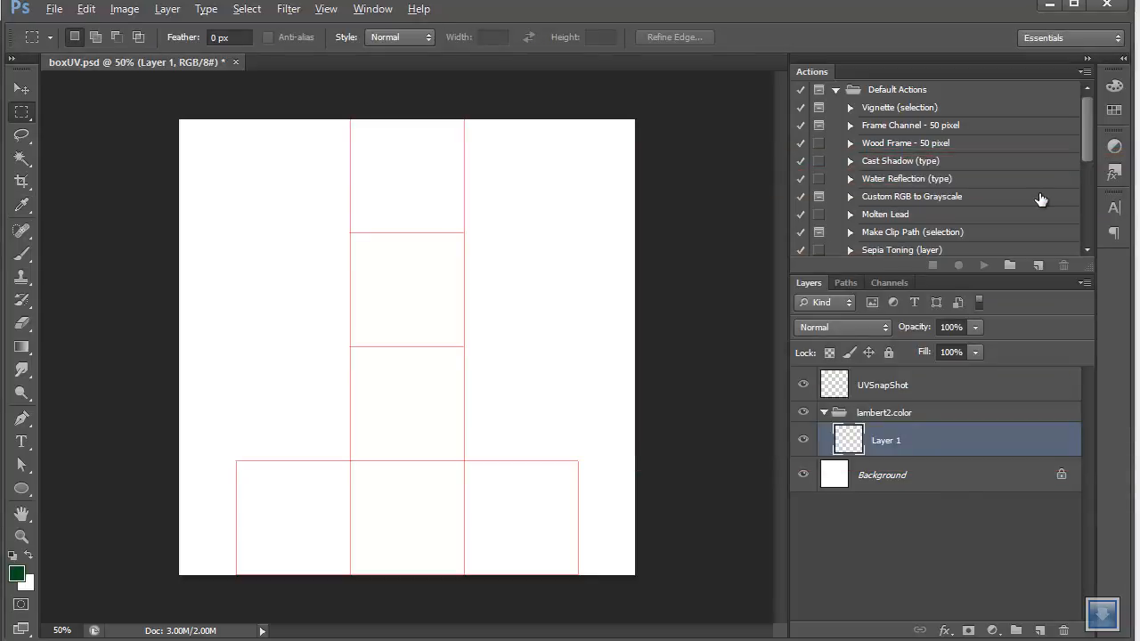
{"action": "key", "text": "alt+BackSpace"}
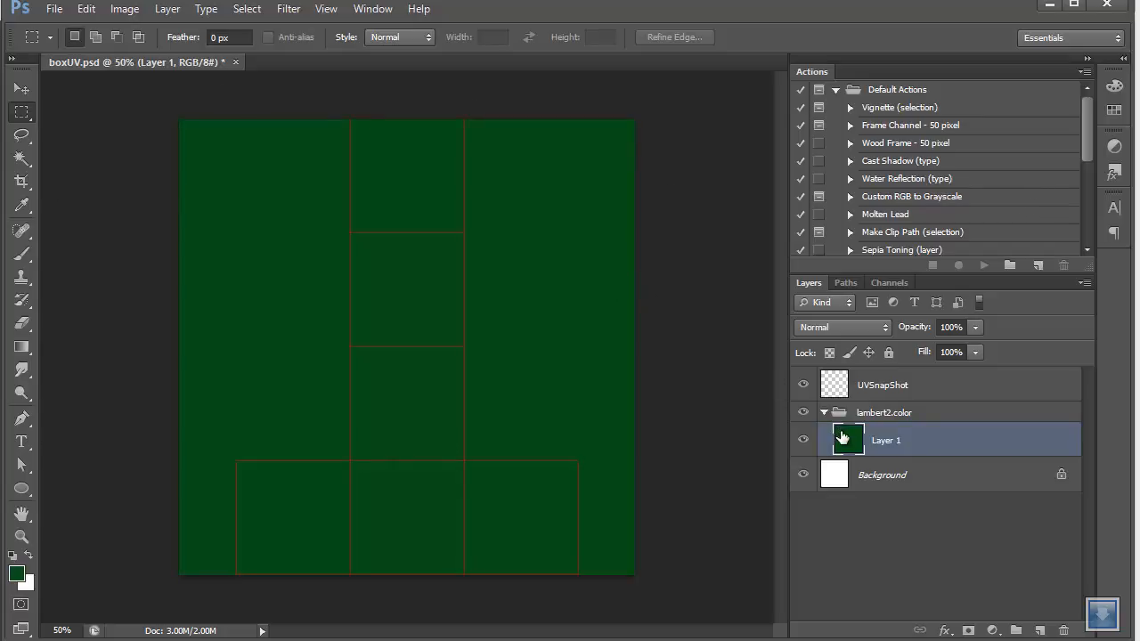
Add a new layer above Layer 1 and place the text "1" in the bottom centre square of the UV layout.
{"action": "left_click", "coordinate": [1038, 631]}
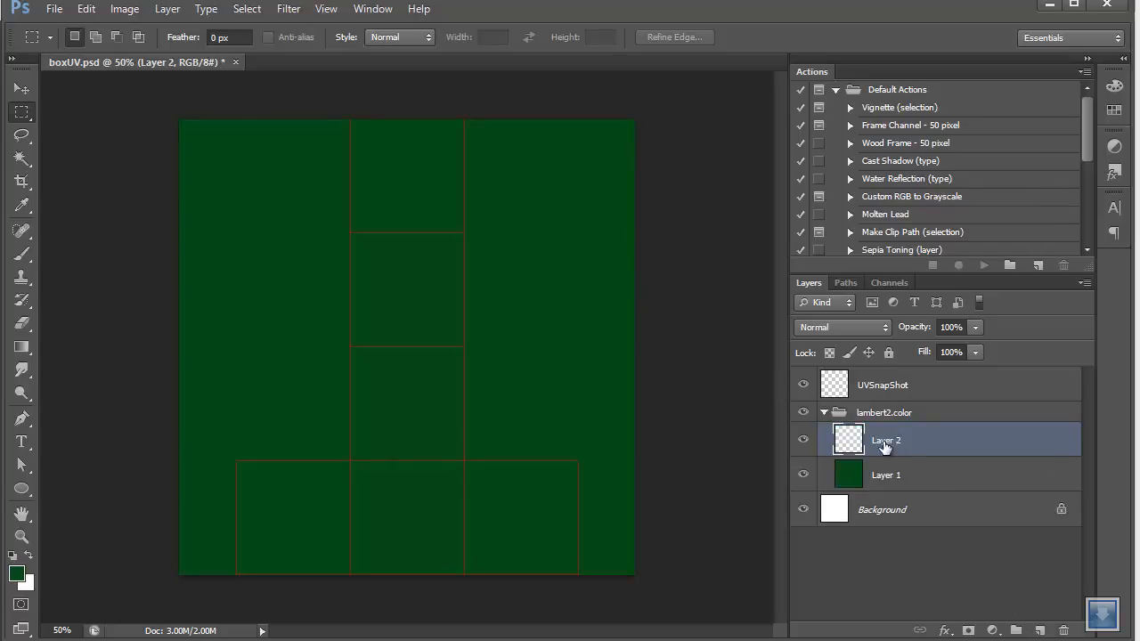
{"action": "left_click", "coordinate": [20, 446]}
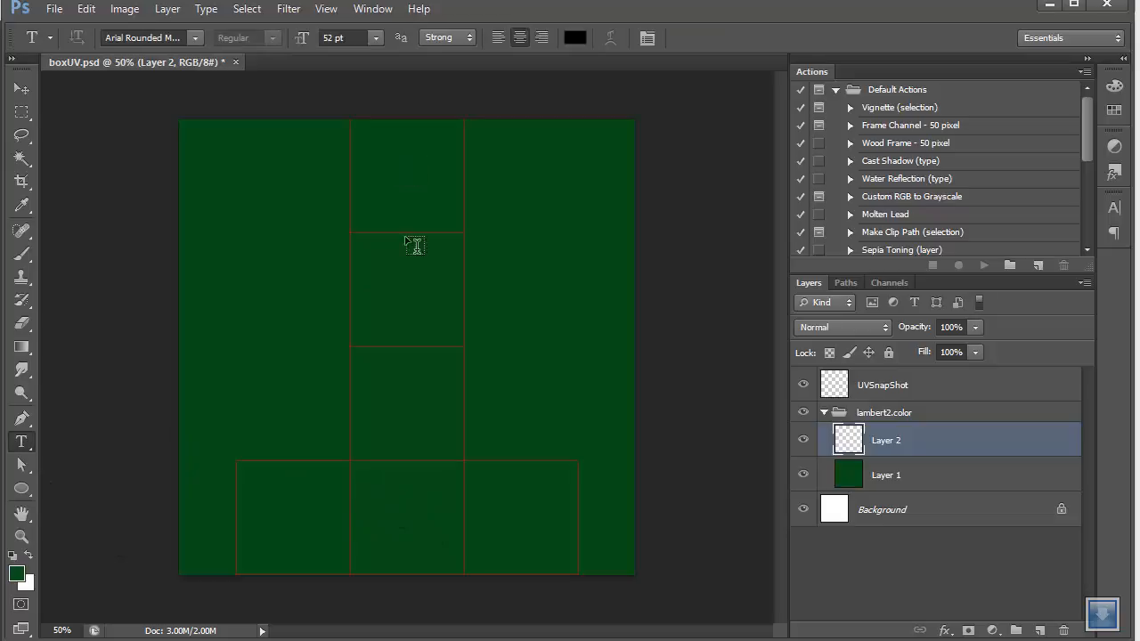
{"action": "left_click", "coordinate": [387, 526]}
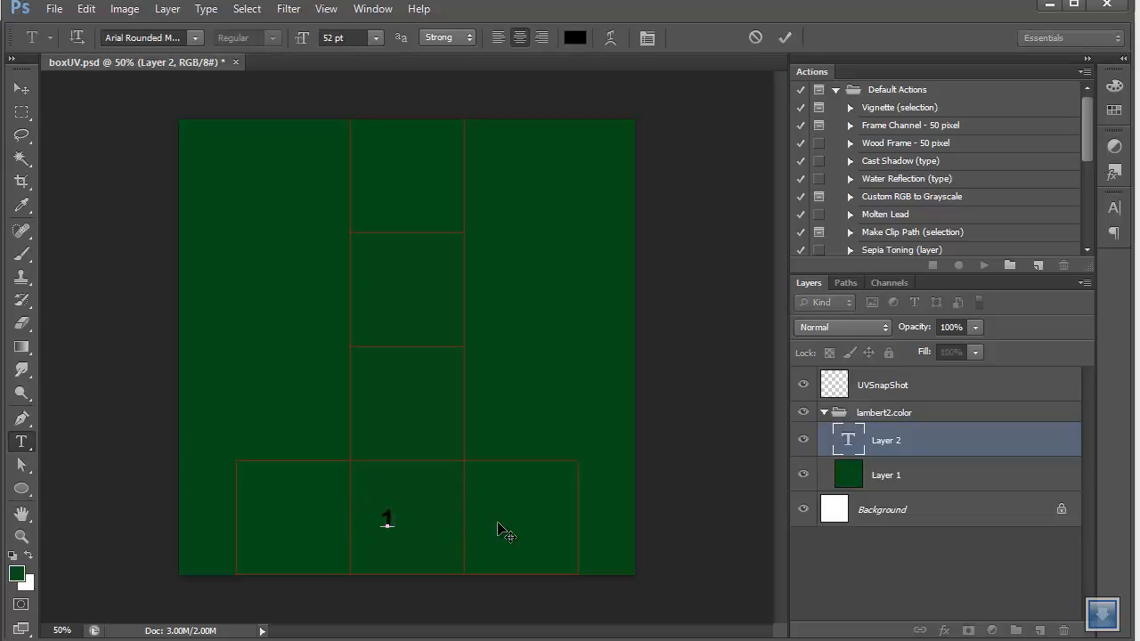
{"action": "type", "text": "1"}
Select the number 1 and set its text color to white (ffffff).
{"action": "key", "text": "ctrl+a"}
{"action": "left_click", "coordinate": [576, 37]}
{"action": "left_click", "coordinate": [720, 288]}
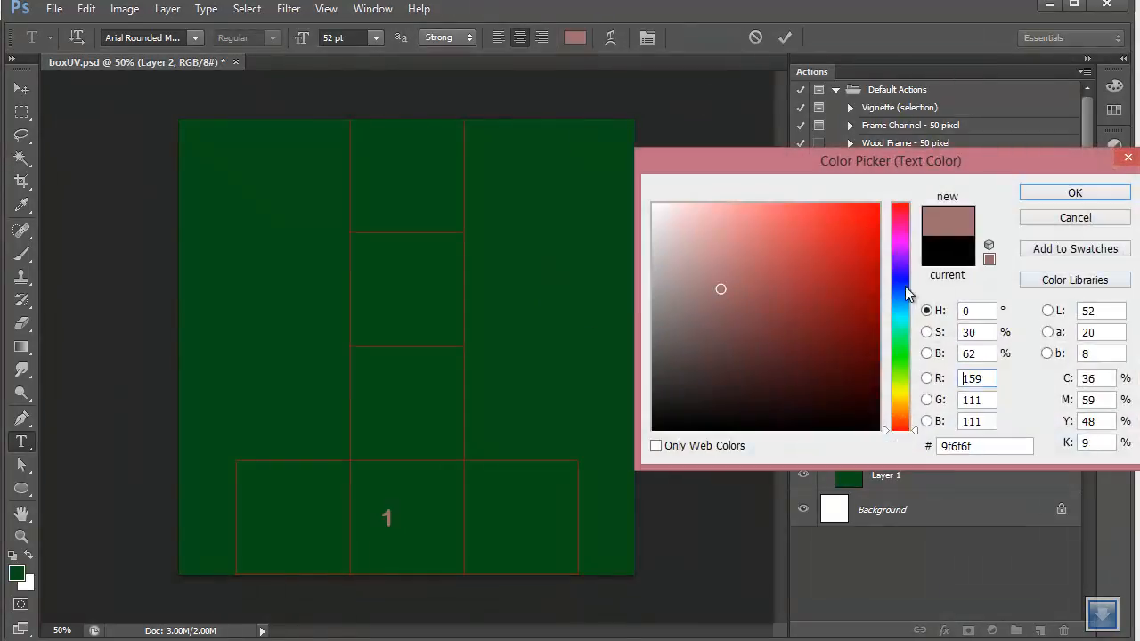
{"action": "mouse_move", "coordinate": [730, 270]}
{"action": "left_mouse_down"}
{"action": "mouse_move", "coordinate": [654, 204]}
{"action": "mouse_move", "coordinate": [662, 209]}
{"action": "left_mouse_up"}
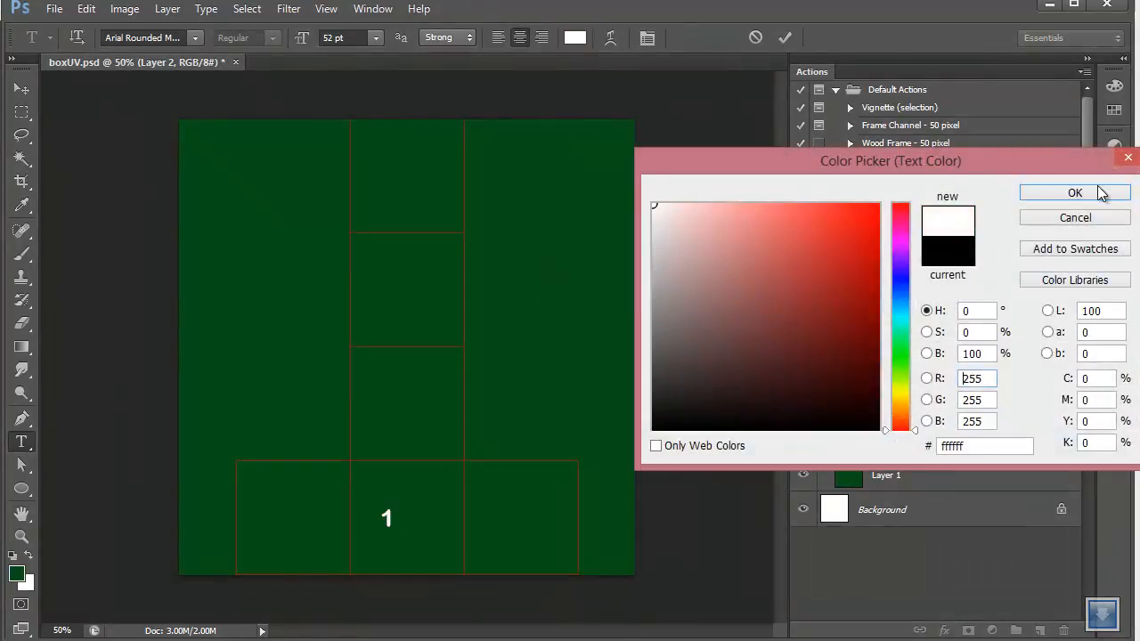
{"action": "left_click", "coordinate": [1101, 193]}
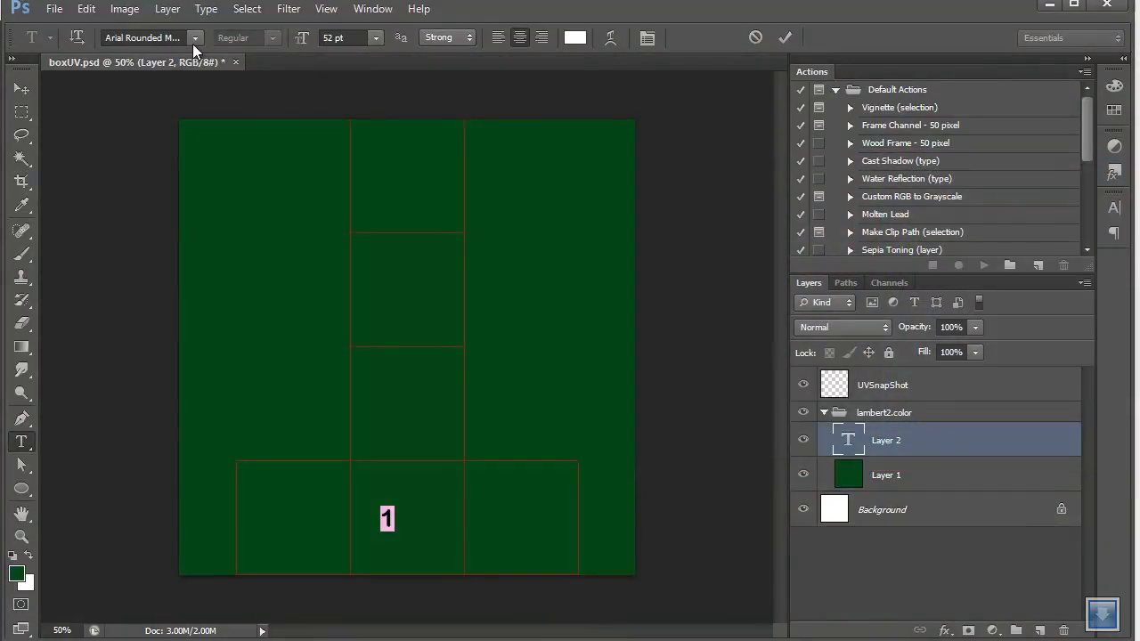
Try out several fonts on the selected number 1 and set its font to Broadway.
{"action": "left_click", "coordinate": [174, 38]}
{"action": "key", "text": "Down"}
{"action": "key", "text": "Down"}
{"action": "key", "text": "Down"}
{"action": "key", "text": "Down"}
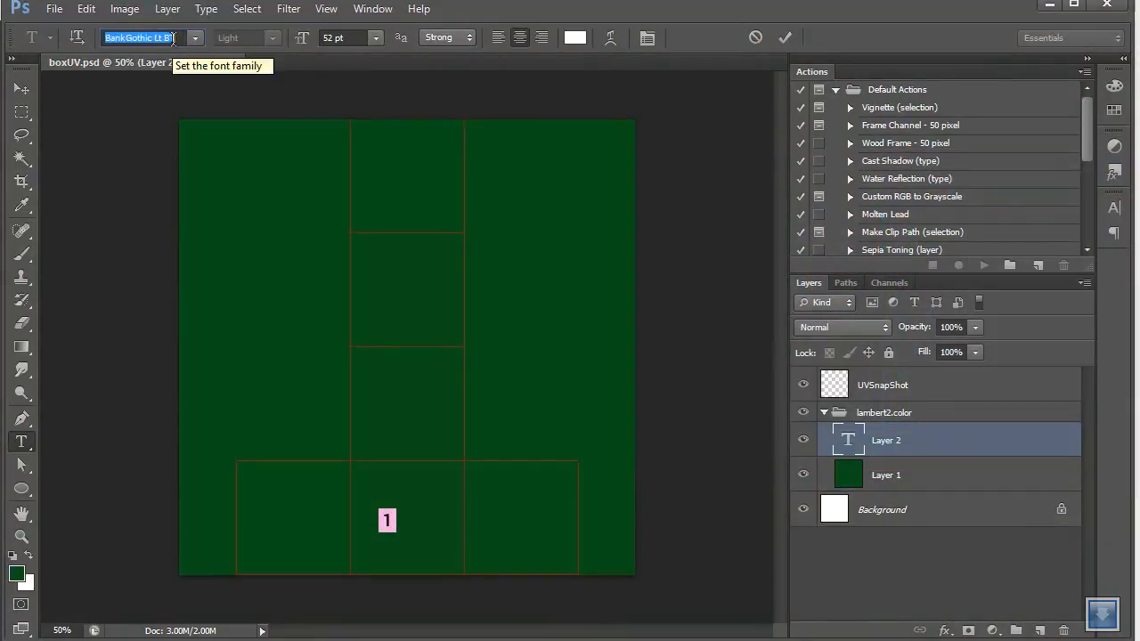
{"action": "key", "text": "Down"}
{"action": "key", "text": "Down"}
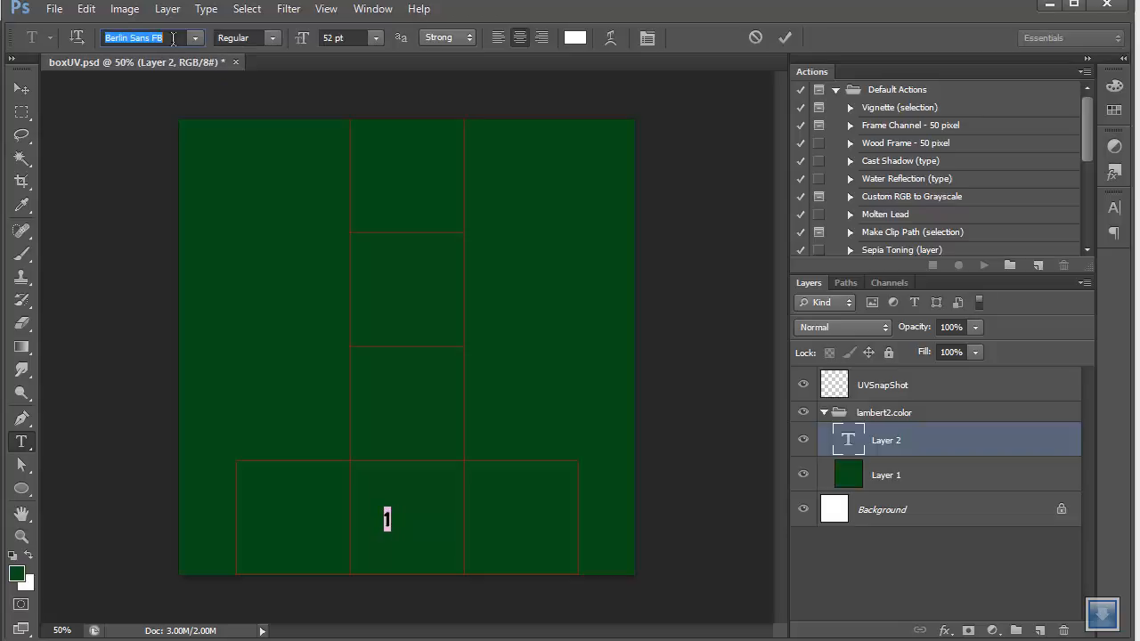
{"action": "key", "text": "Down"}
{"action": "key", "text": "Down"}
{"action": "key", "text": "Down"}
{"action": "key", "text": "Down"}
{"action": "key", "text": "Down"}
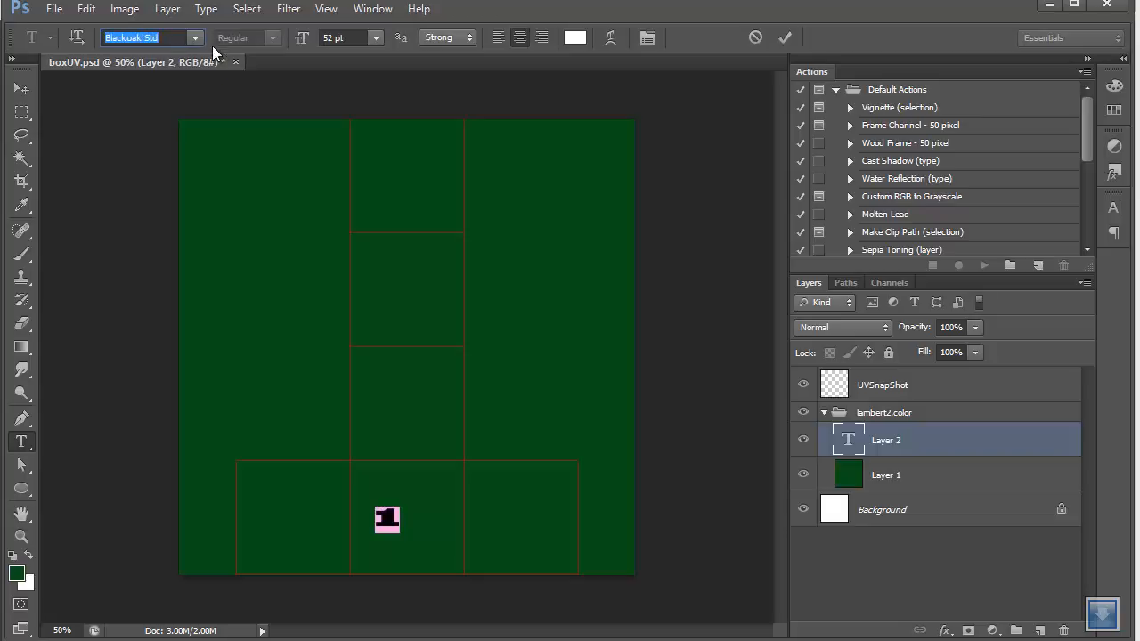
{"action": "left_click", "coordinate": [196, 39]}
{"action": "left_click", "coordinate": [271, 168]}
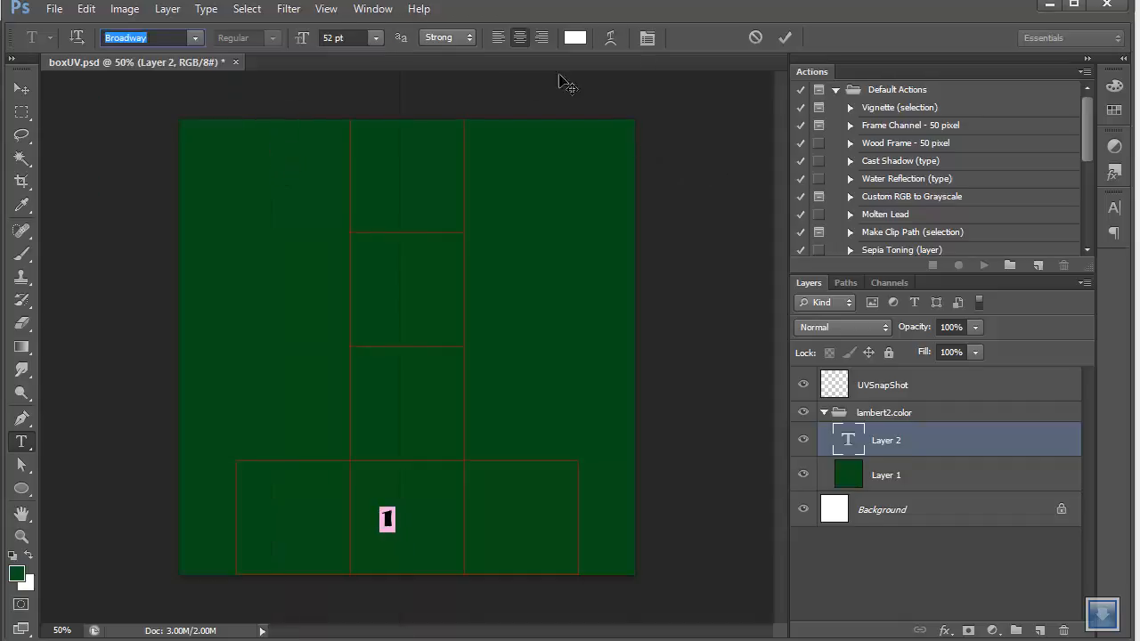
Enlarge the number 1 to 166 pt and centre it in the bottom middle square of the UV layout.
{"action": "left_click_drag", "start_coordinate": [300, 44], "coordinate": [378, 43]}
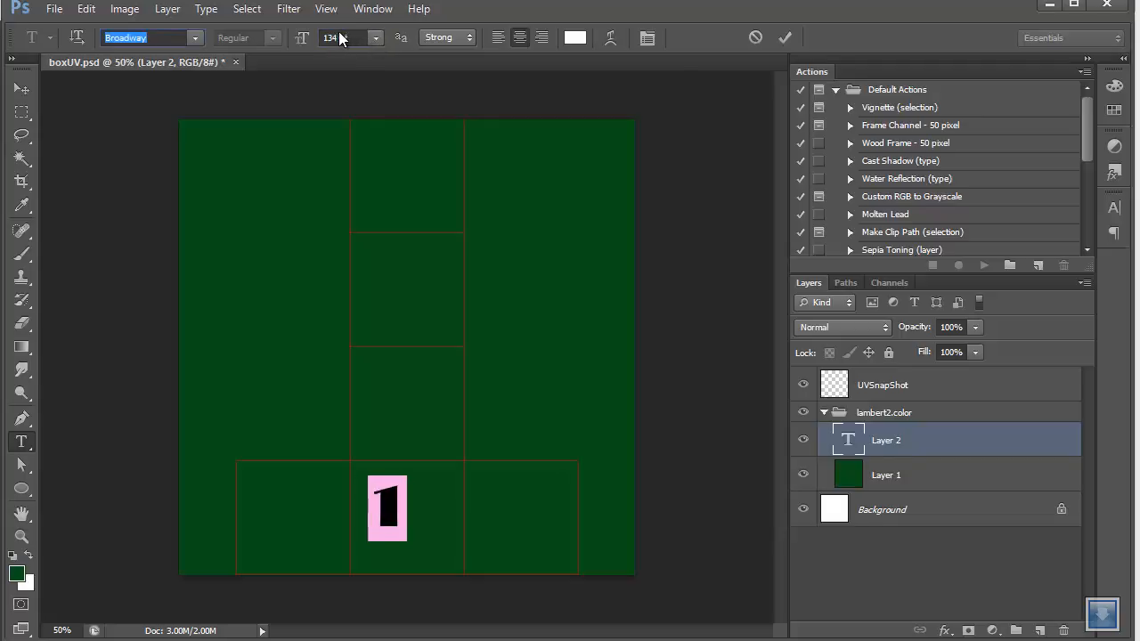
{"action": "left_click_drag", "start_coordinate": [302, 43], "coordinate": [335, 50]}
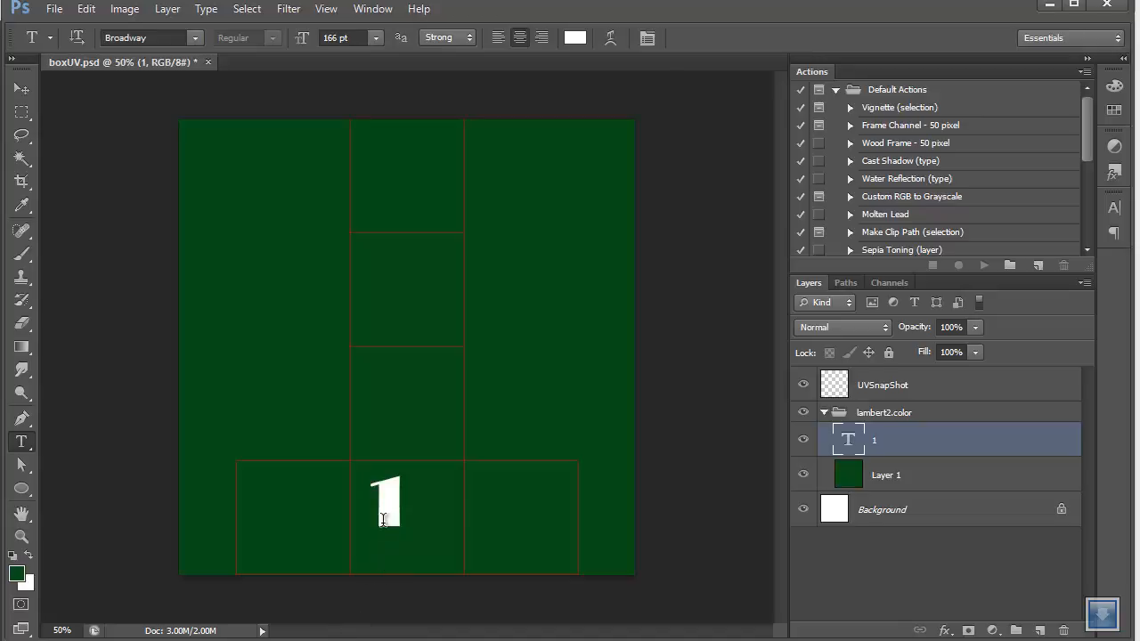
{"action": "left_click", "coordinate": [21, 88]}
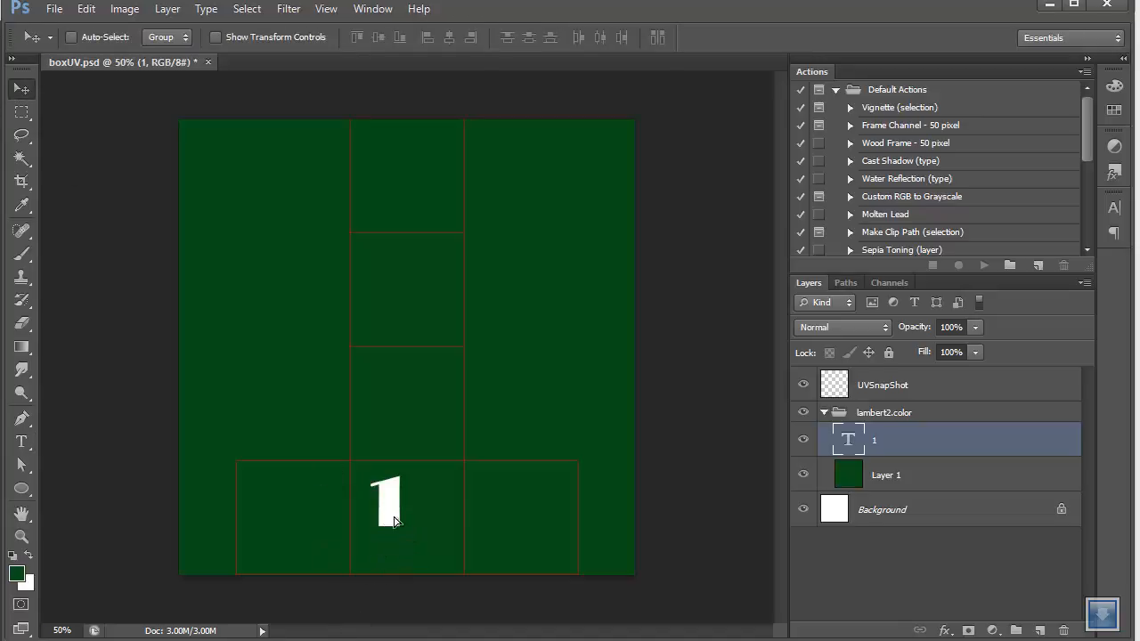
{"action": "left_click_drag", "start_coordinate": [395, 521], "coordinate": [417, 538]}
Duplicate the number 1 layer, move the copy into the square right of it, and change its text to 2.
{"action": "left_click_drag", "start_coordinate": [884, 448], "coordinate": [1037, 630]}
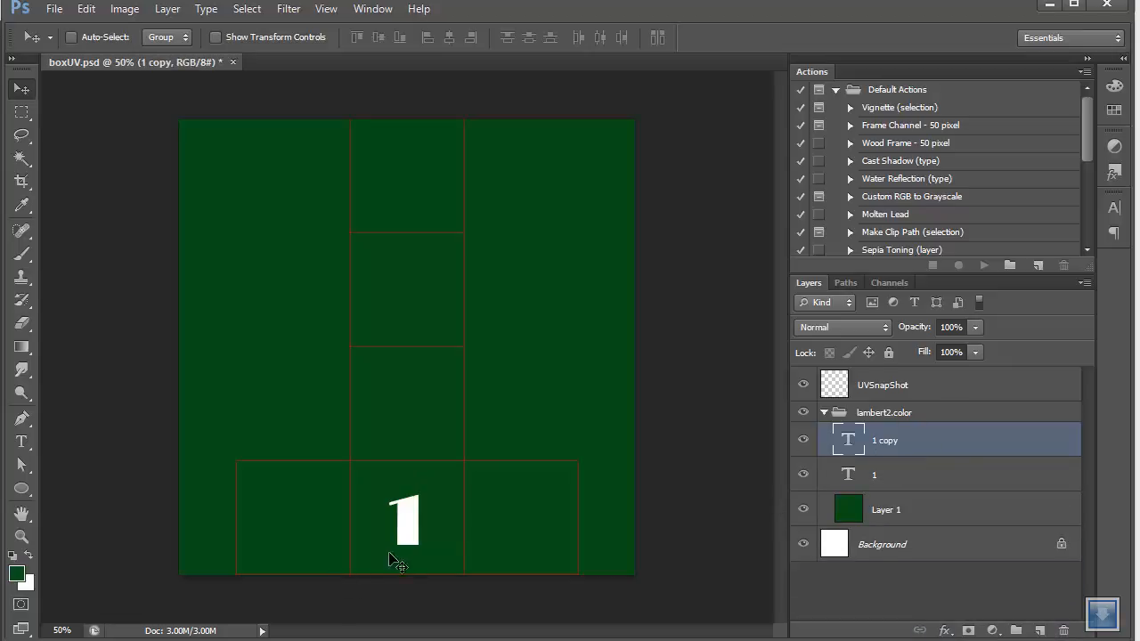
{"action": "left_click_drag", "start_coordinate": [389, 553], "coordinate": [551, 523]}
{"action": "left_click", "coordinate": [21, 442]}
{"action": "type", "text": "2"}
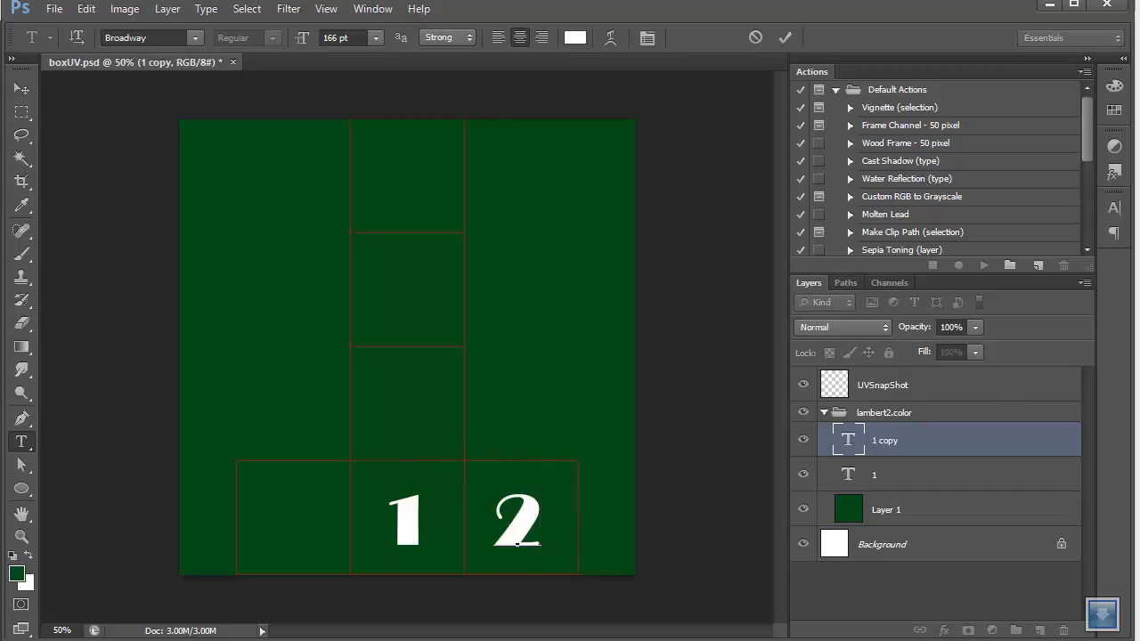
{"action": "left_click", "coordinate": [21, 89]}
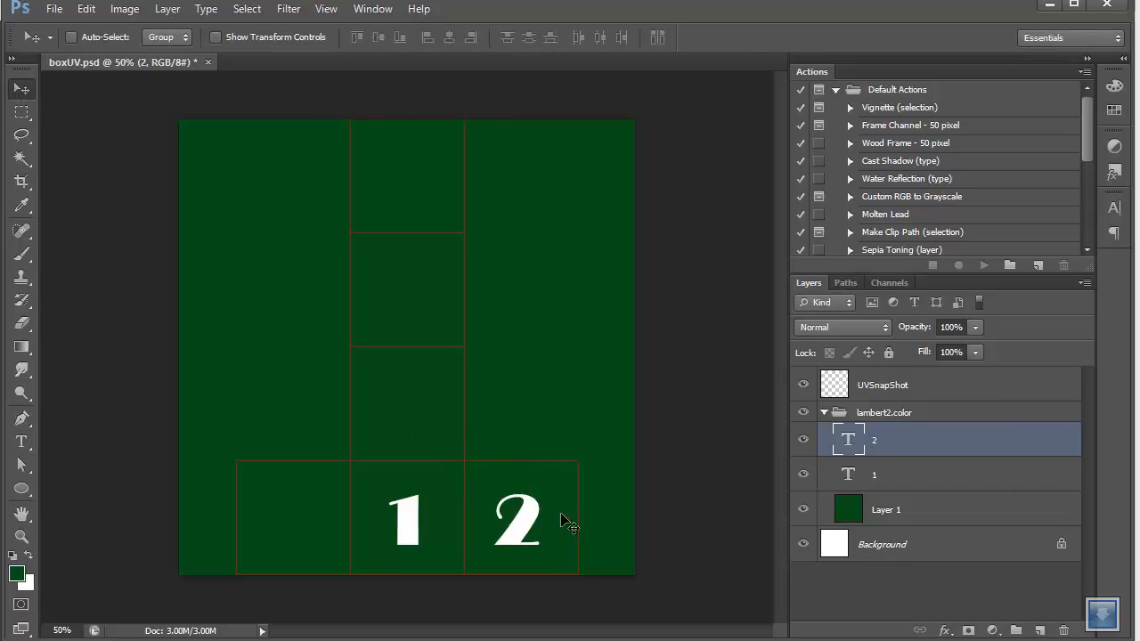
Duplicate the number 2 layer, move the copy into the square left of the 1, and change its text to 3.
{"action": "left_click_drag", "start_coordinate": [847, 448], "coordinate": [1039, 631]}
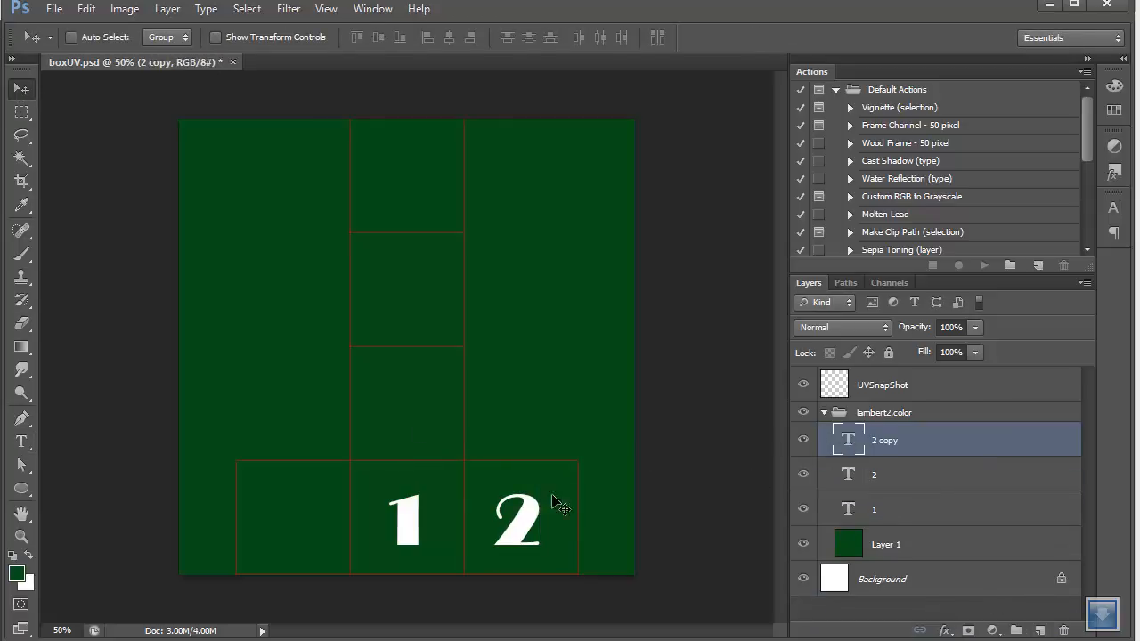
{"action": "left_click_drag", "start_coordinate": [555, 502], "coordinate": [283, 532]}
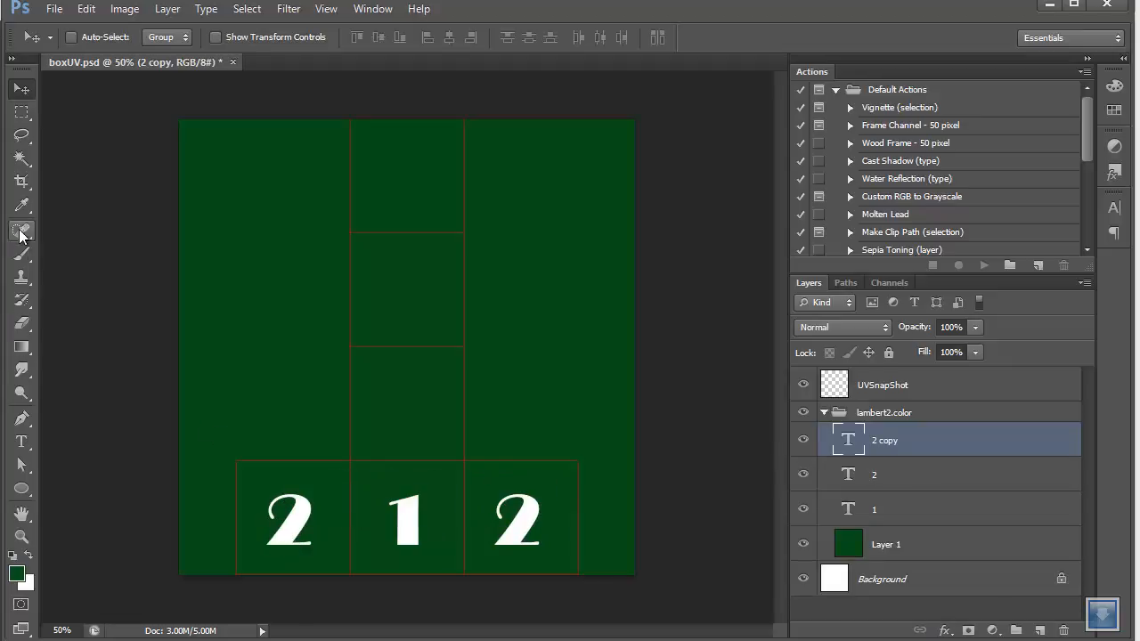
{"action": "left_click", "coordinate": [22, 442]}
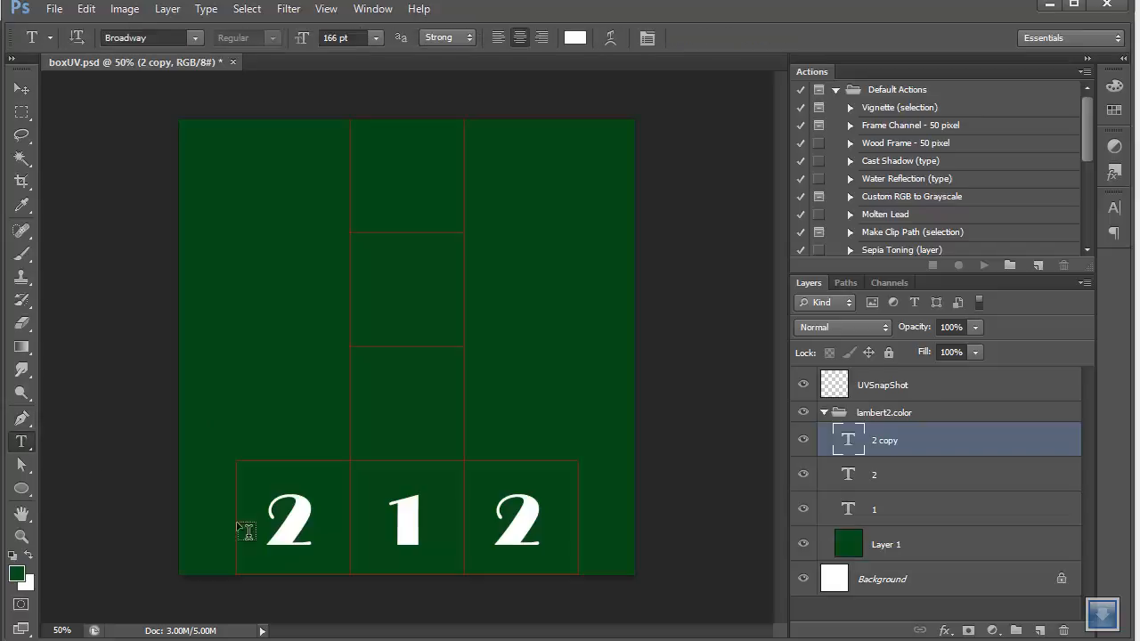
{"action": "left_click_drag", "start_coordinate": [268, 516], "coordinate": [312, 520]}
{"action": "type", "text": "3"}
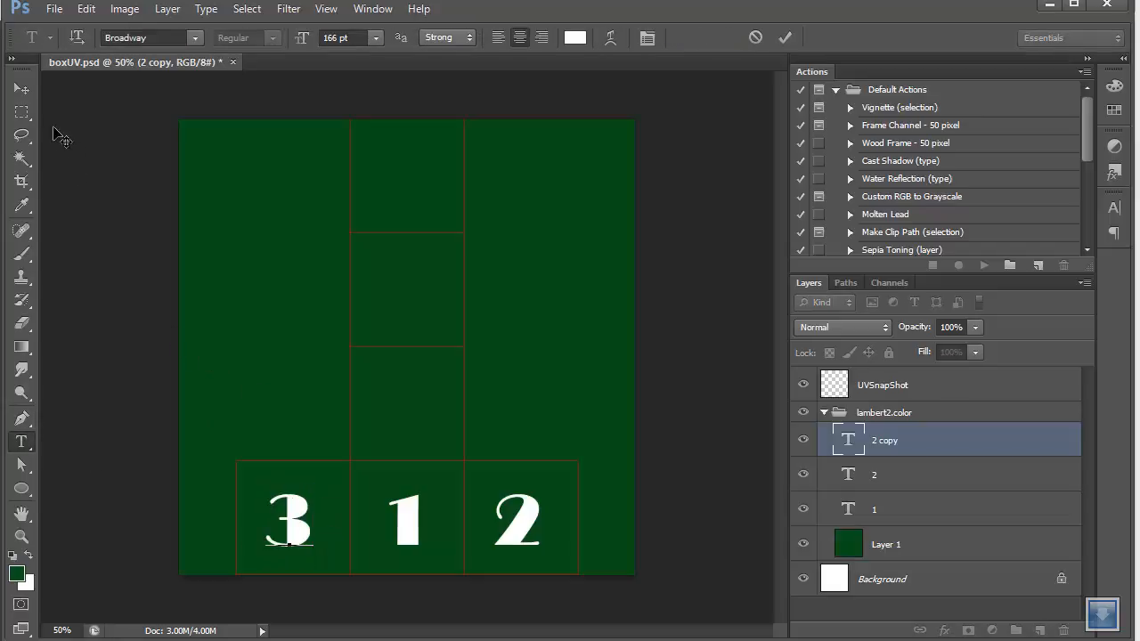
{"action": "left_click", "coordinate": [21, 88]}
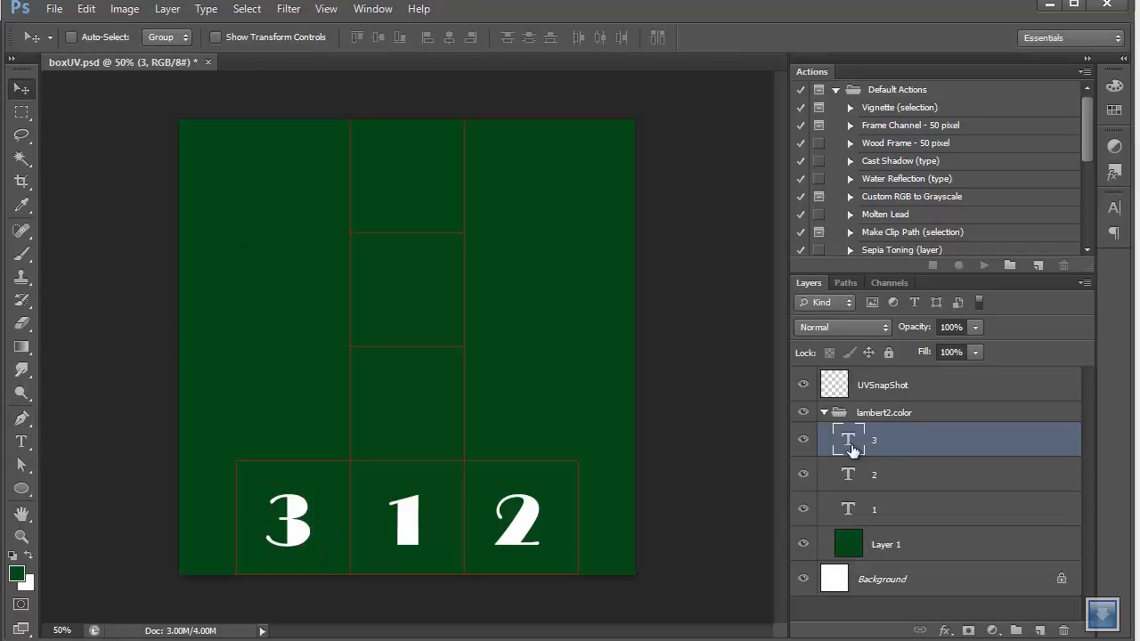
Duplicate the number 3 layer, move the copy into the square above the 1, and change its text to 4.
{"action": "left_click_drag", "start_coordinate": [853, 451], "coordinate": [1039, 631]}
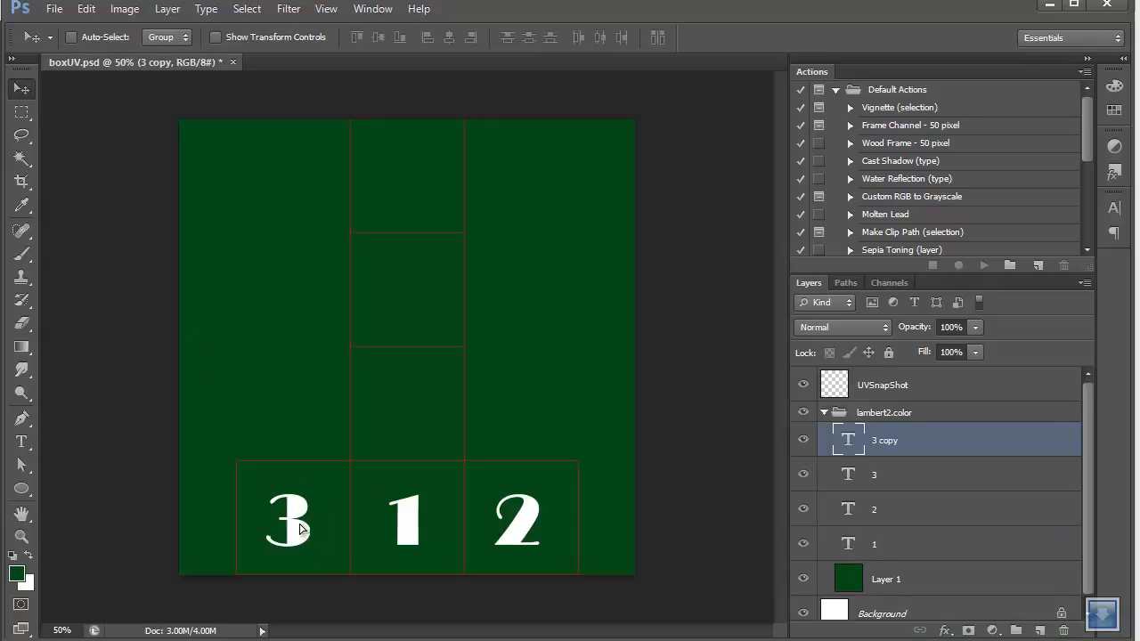
{"action": "left_click_drag", "start_coordinate": [299, 528], "coordinate": [408, 421]}
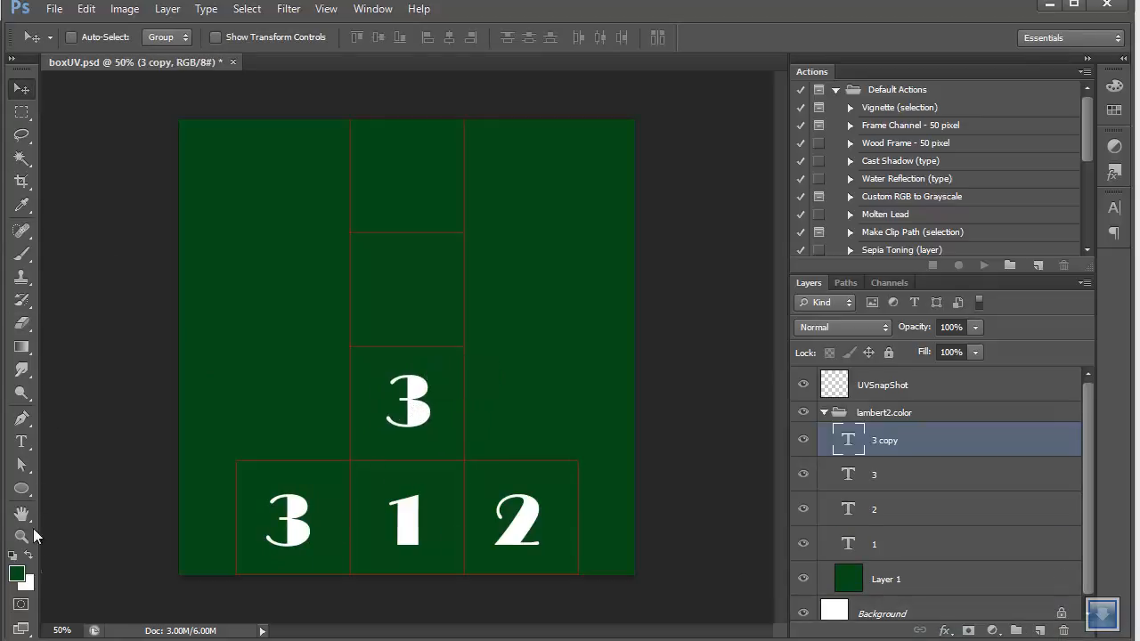
{"action": "left_click", "coordinate": [23, 441]}
{"action": "double_click", "coordinate": [422, 415]}
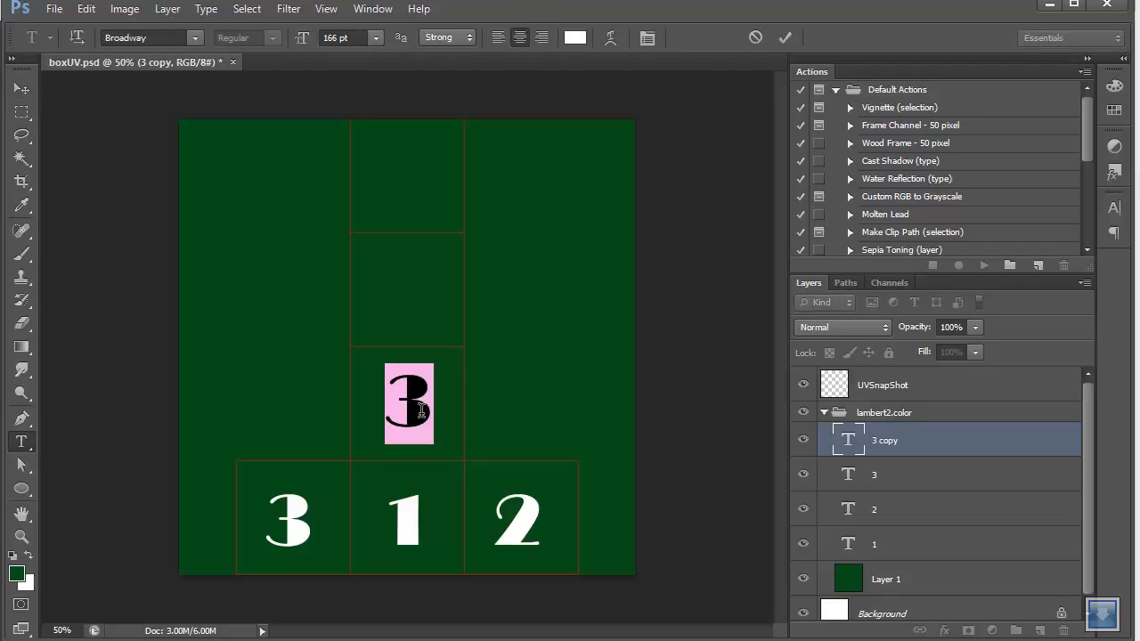
{"action": "left_click", "coordinate": [422, 416]}
{"action": "key", "text": "BackSpace"}
{"action": "type", "text": "4"}
{"action": "left_click", "coordinate": [21, 89]}
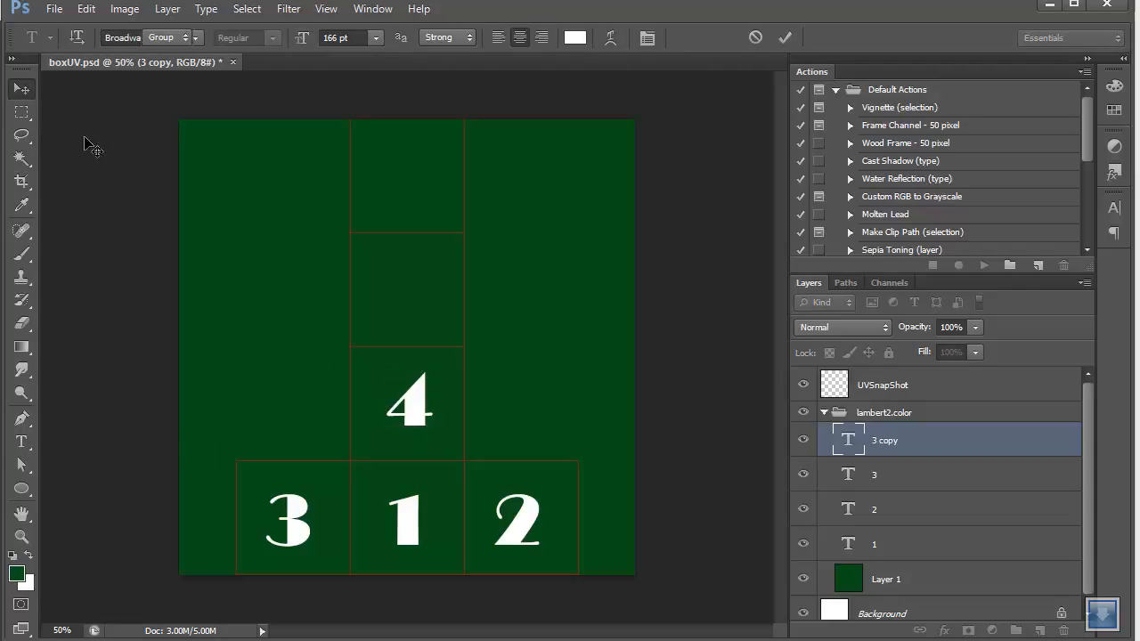
Duplicate the number 4 layer, move the copy into the square above it, and change its text to 5.
{"action": "left_click_drag", "start_coordinate": [849, 443], "coordinate": [1039, 630]}
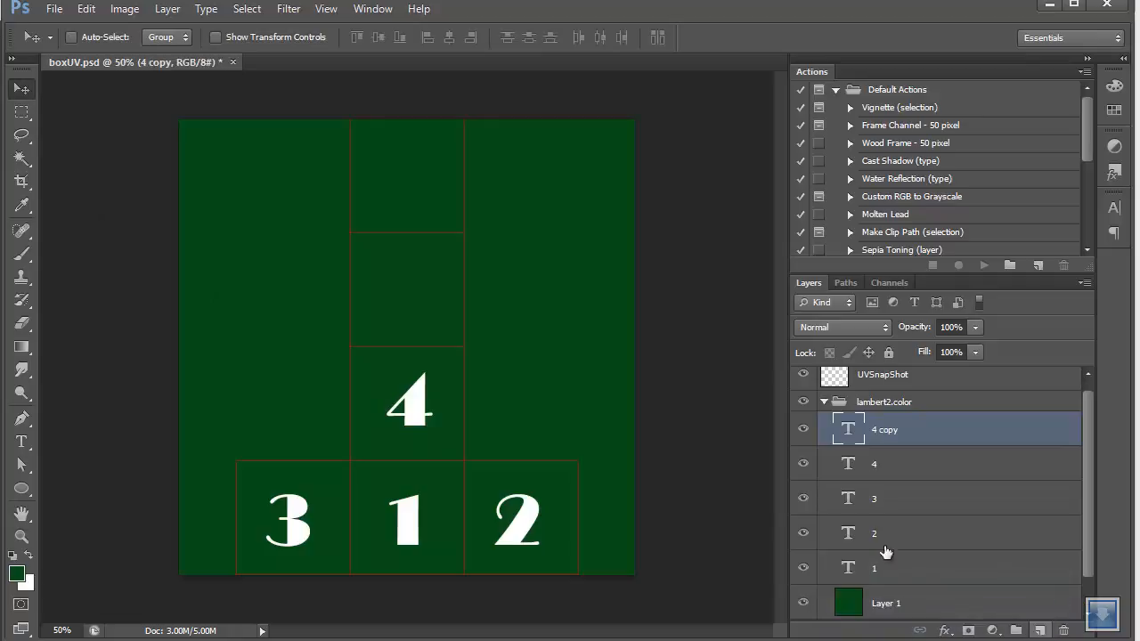
{"action": "left_click_drag", "start_coordinate": [419, 349], "coordinate": [407, 239]}
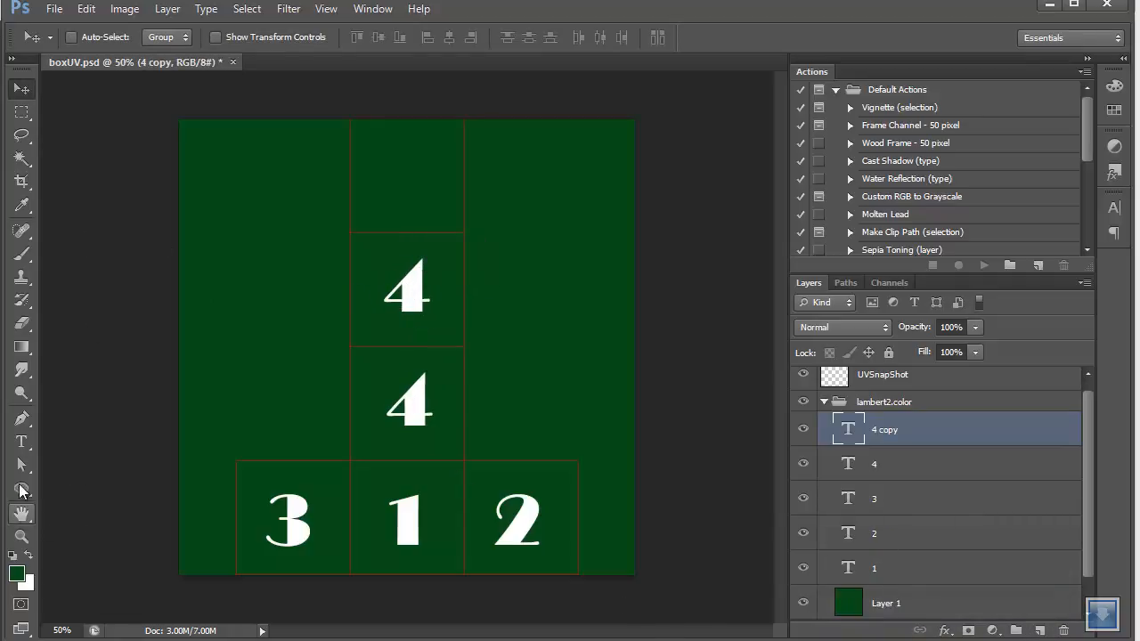
{"action": "left_click", "coordinate": [22, 442]}
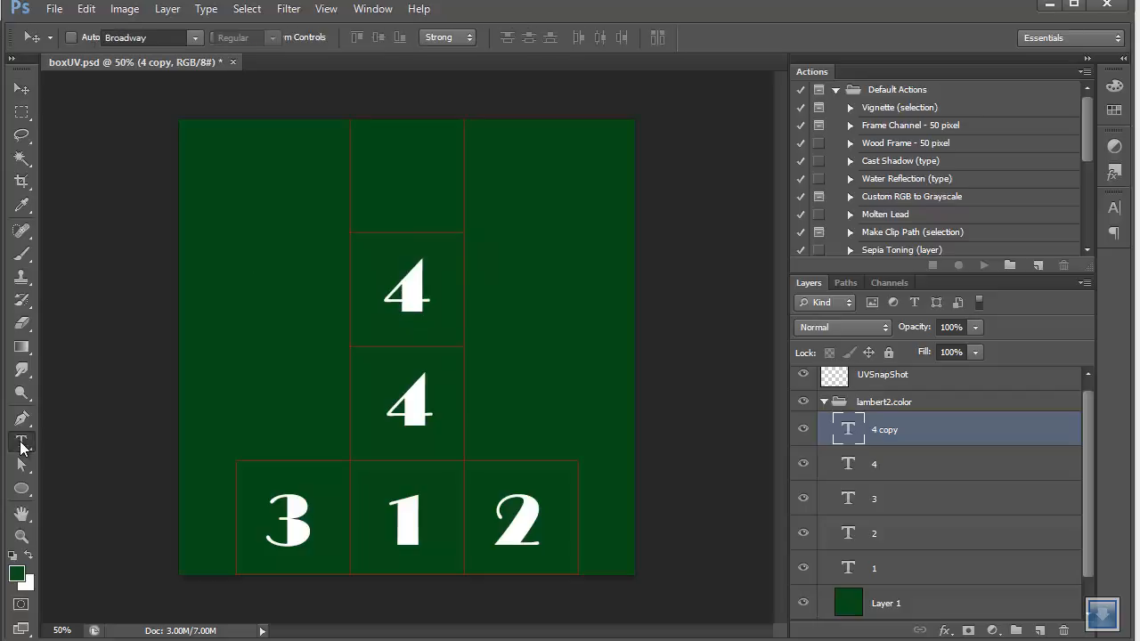
{"action": "double_click", "coordinate": [427, 287]}
{"action": "type", "text": "5"}
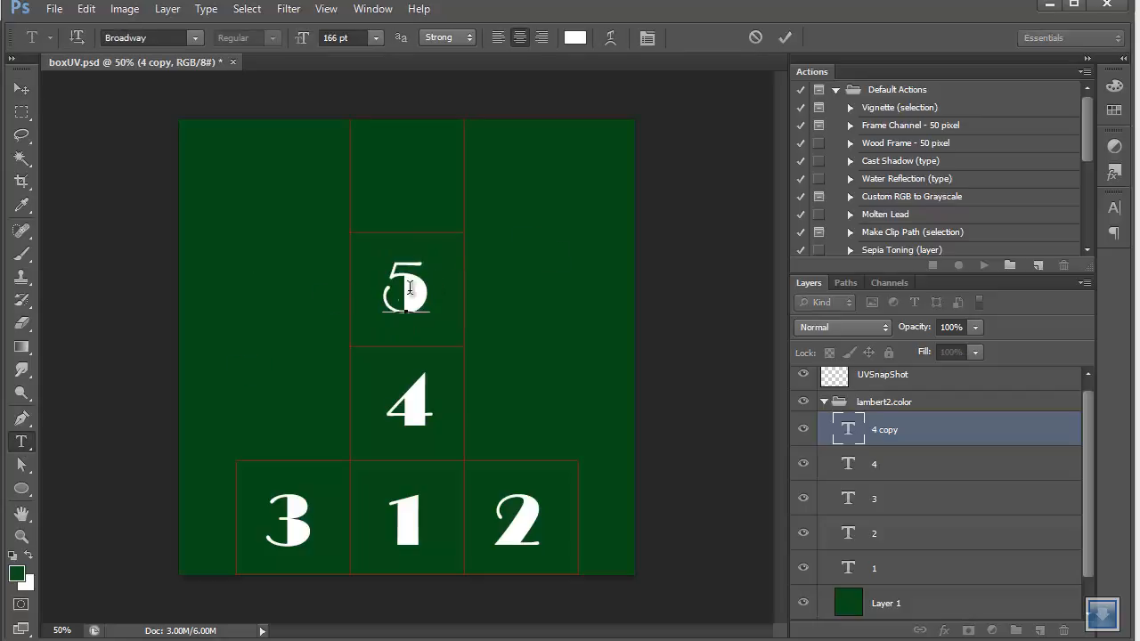
{"action": "left_click", "coordinate": [22, 90]}
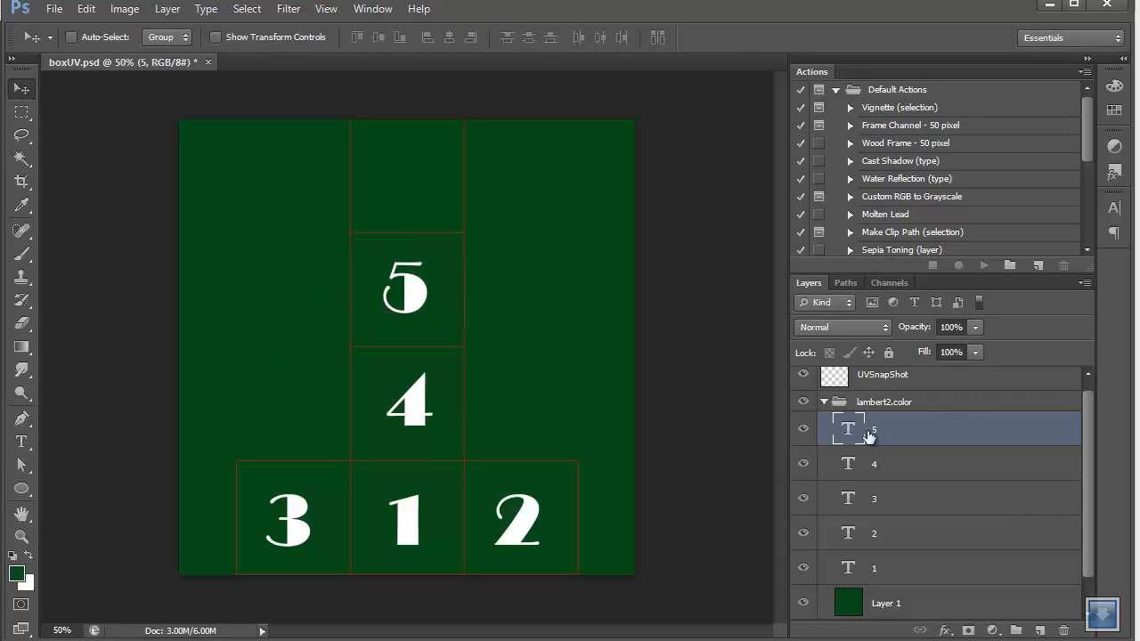
Duplicate the number 5 layer, move the copy into the topmost square, and change its text to 6.
{"action": "left_click_drag", "start_coordinate": [868, 434], "coordinate": [1038, 630]}
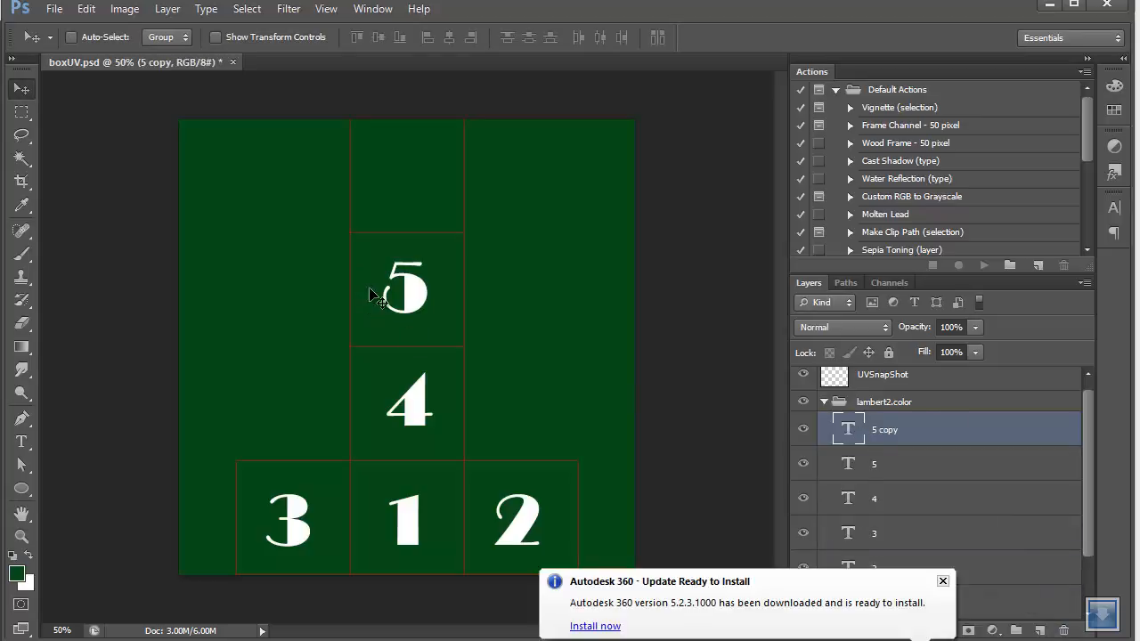
{"action": "left_click_drag", "start_coordinate": [401, 299], "coordinate": [417, 163]}
{"action": "left_click", "coordinate": [22, 442]}
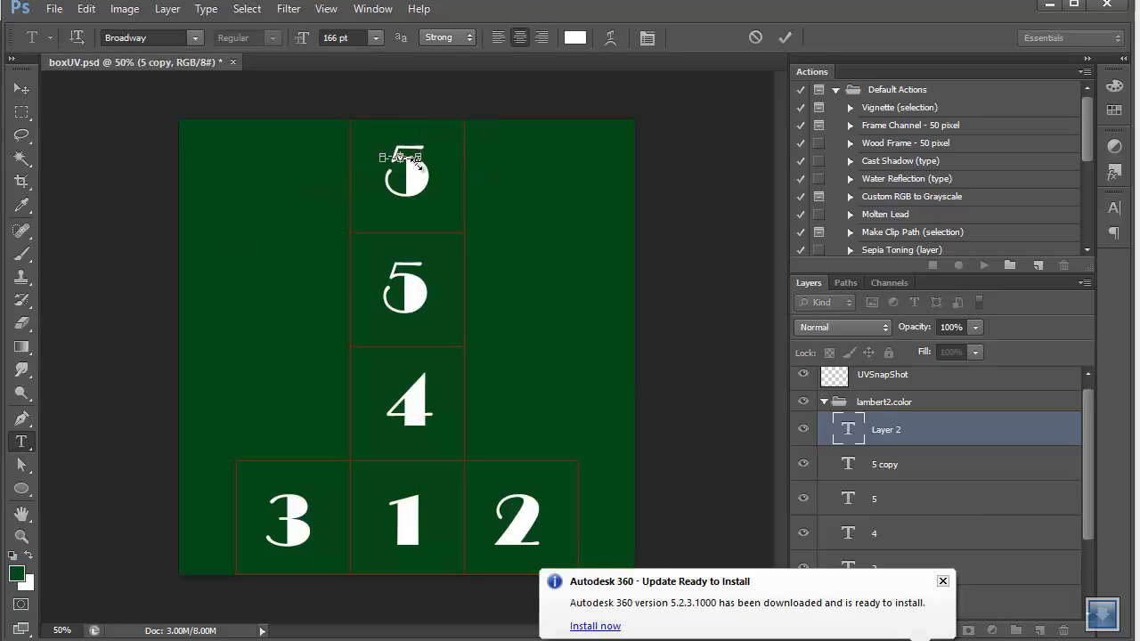
{"action": "left_click", "coordinate": [412, 169]}
{"action": "key", "text": "ctrl+a"}
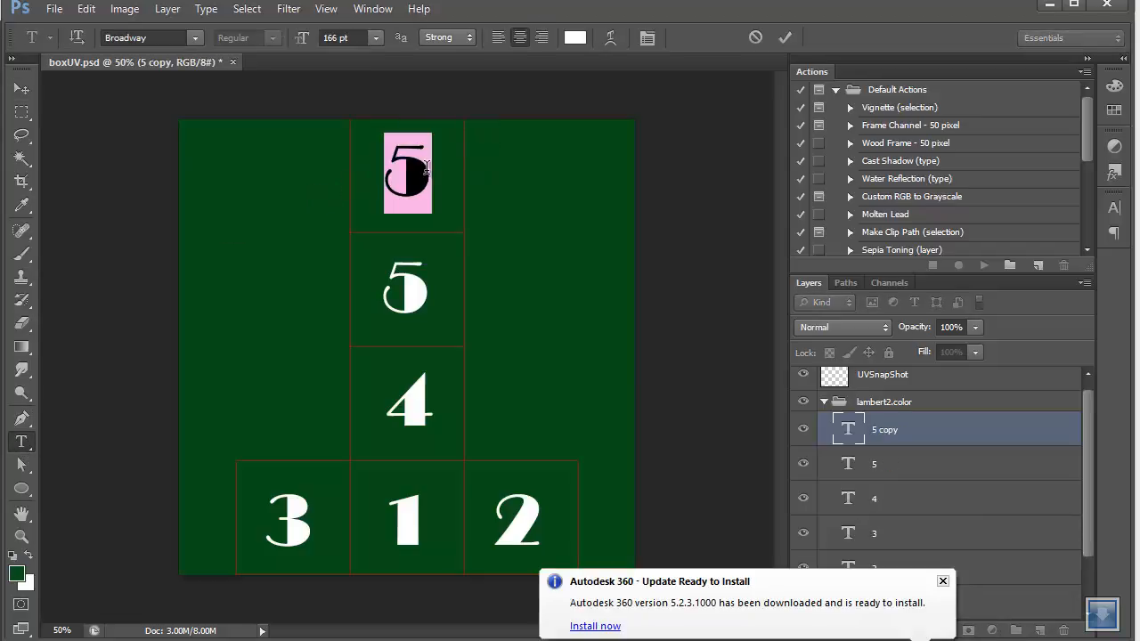
{"action": "type", "text": "6"}
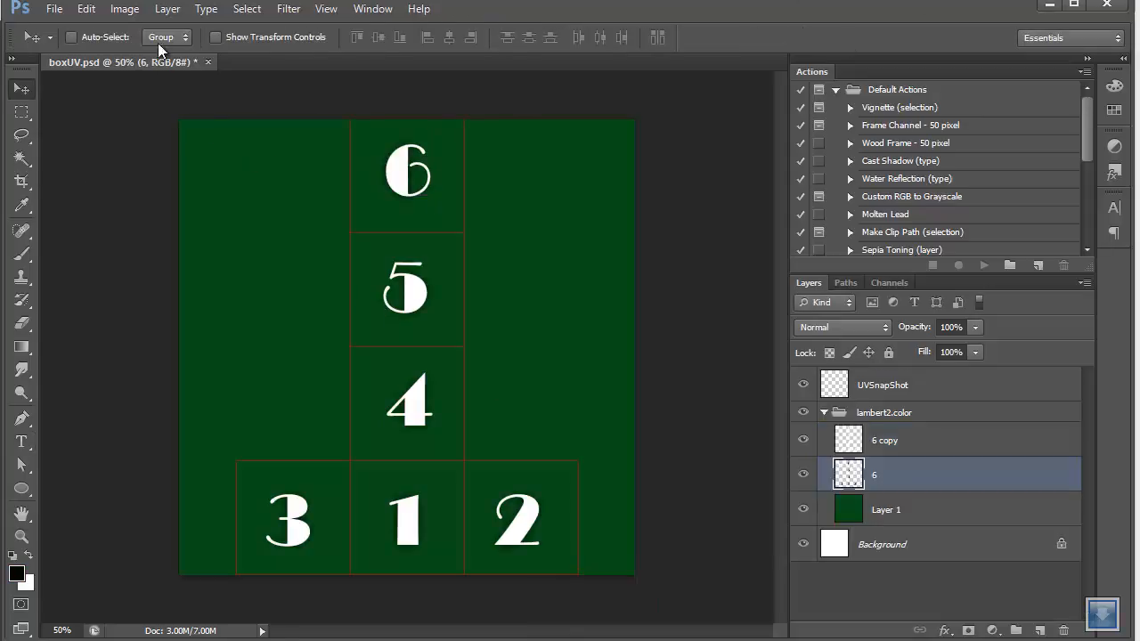
Save the numbered texture in boxUV.psd and switch to Maya.
{"action": "left_click", "coordinate": [55, 11]}
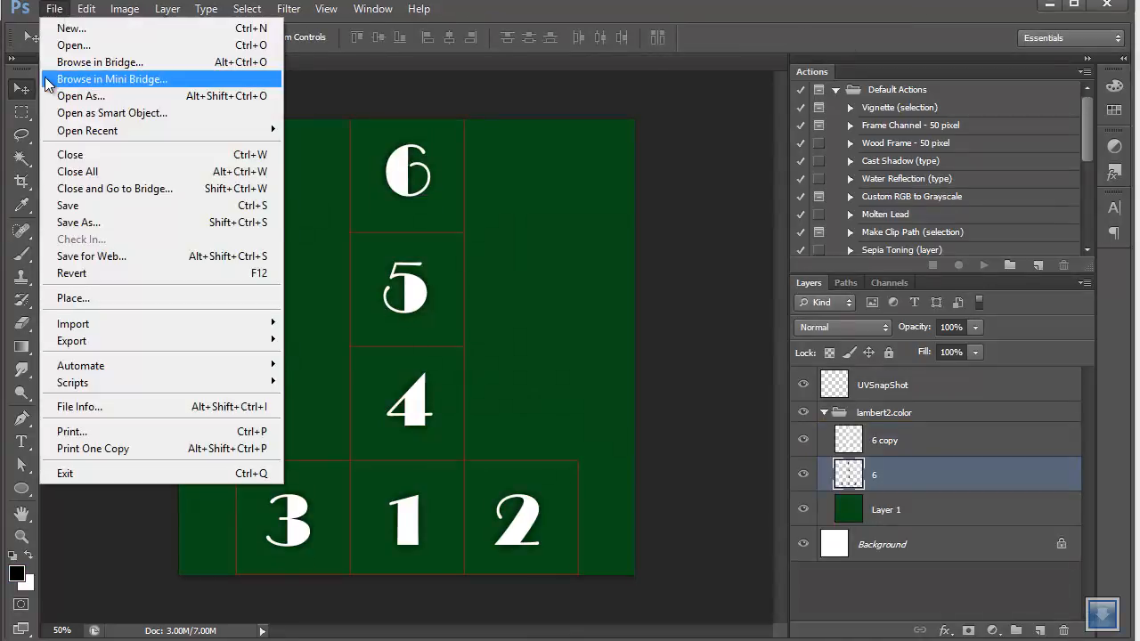
{"action": "left_click", "coordinate": [78, 222]}
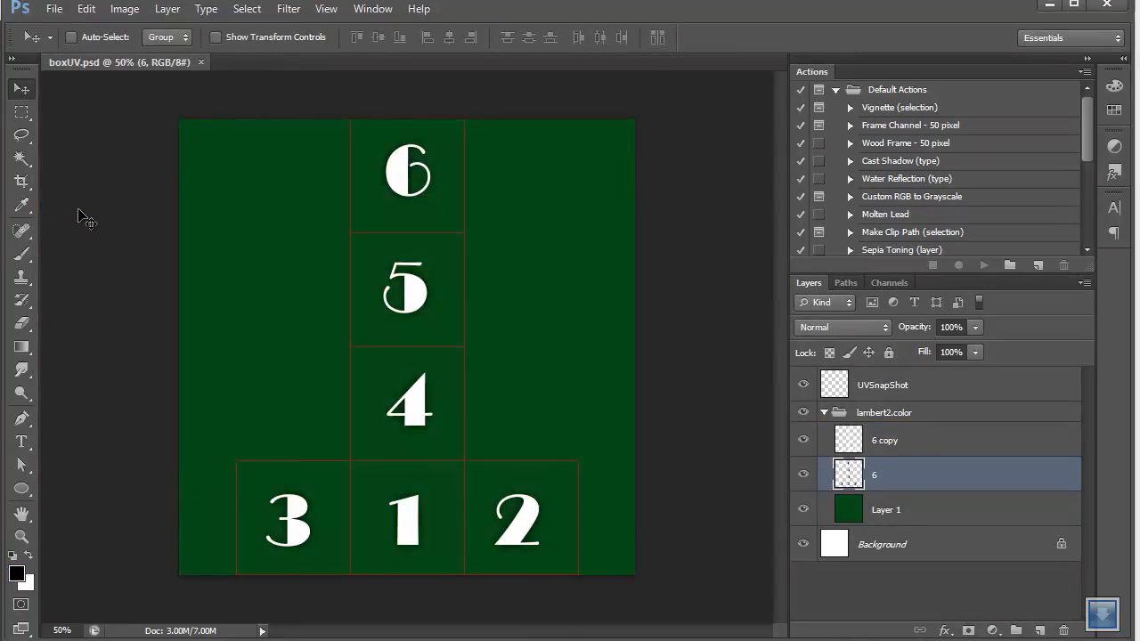
{"action": "key", "text": "alt+Tab"}
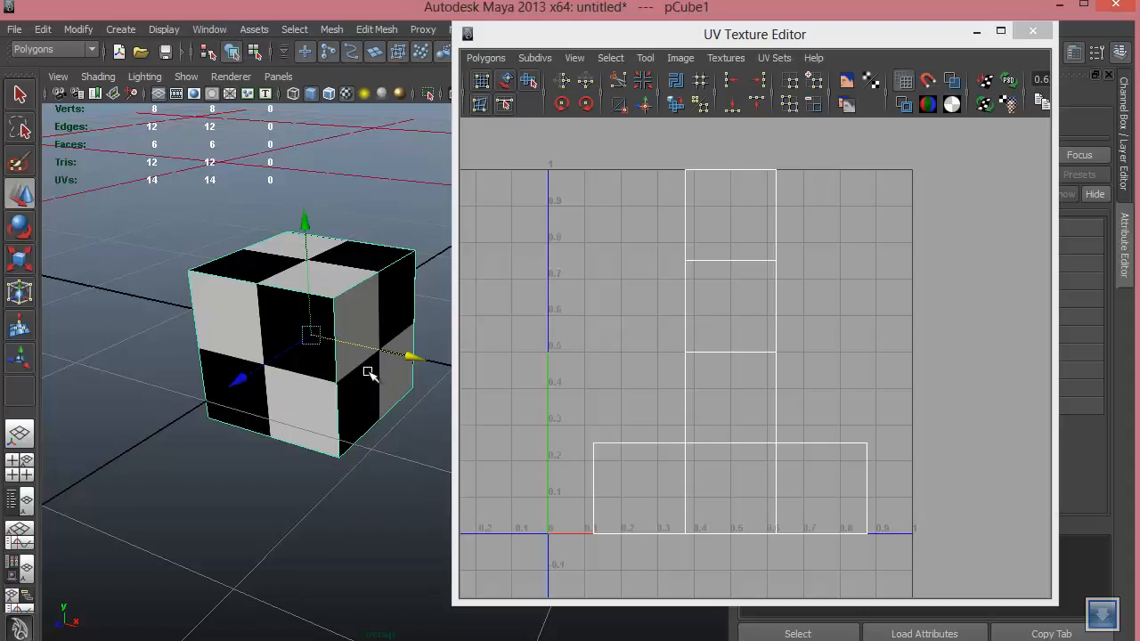
Update the PSD networks so the cube loads the saved texture, and orbit around the cube to check it.
{"action": "middle_click_drag", "start_coordinate": [390, 390], "coordinate": [435, 380], "text": "alt"}
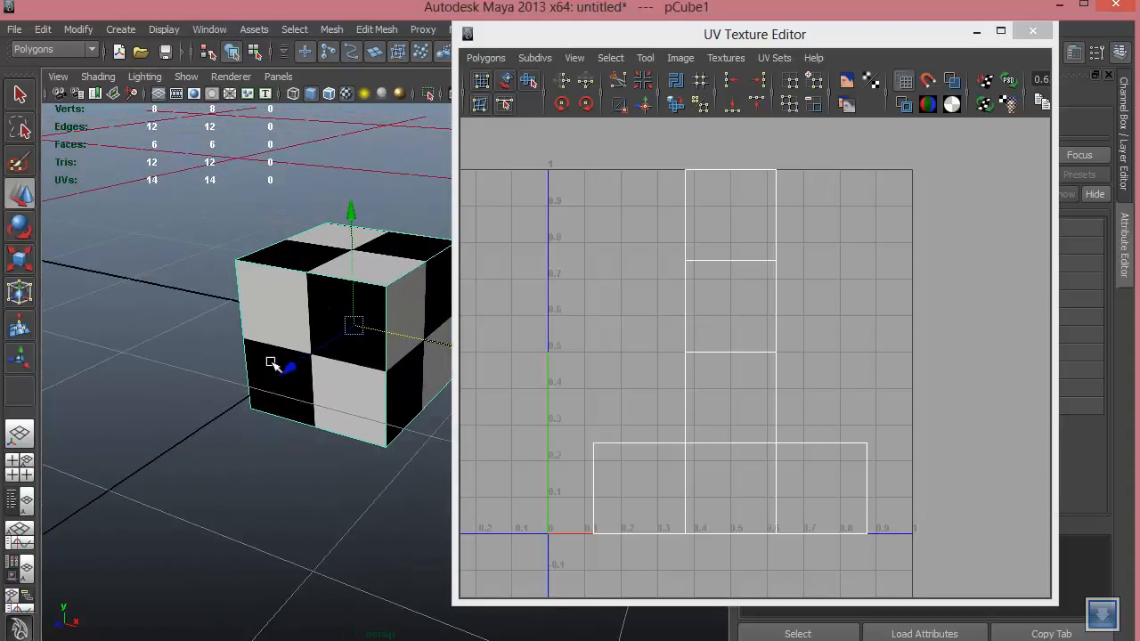
{"action": "middle_click_drag", "start_coordinate": [271, 364], "coordinate": [330, 412], "text": "alt"}
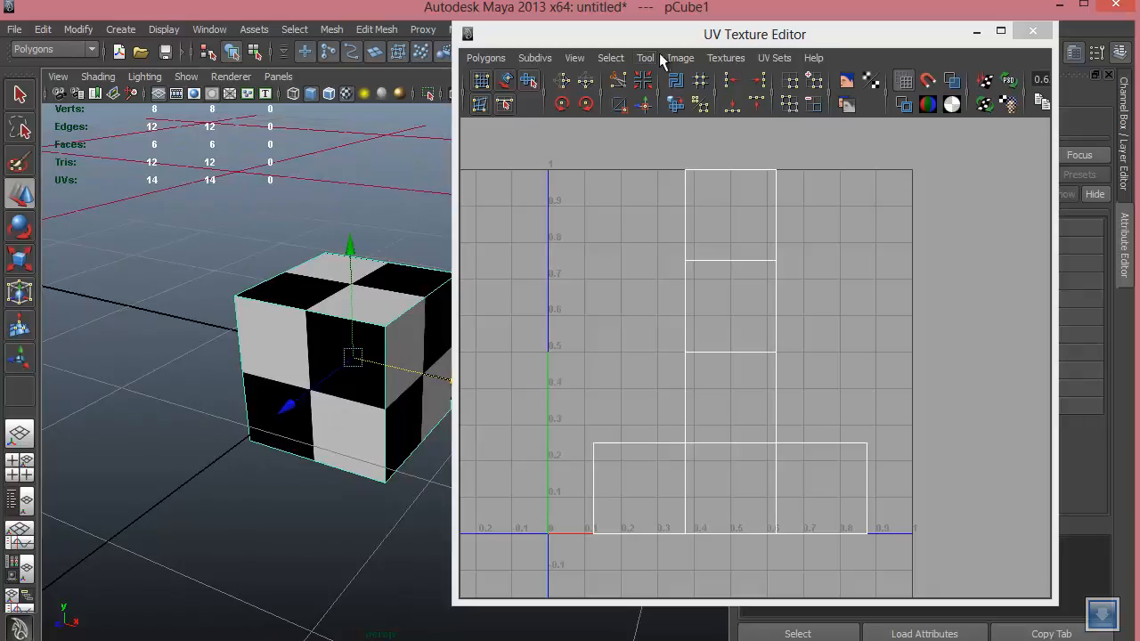
{"action": "left_click", "coordinate": [679, 58]}
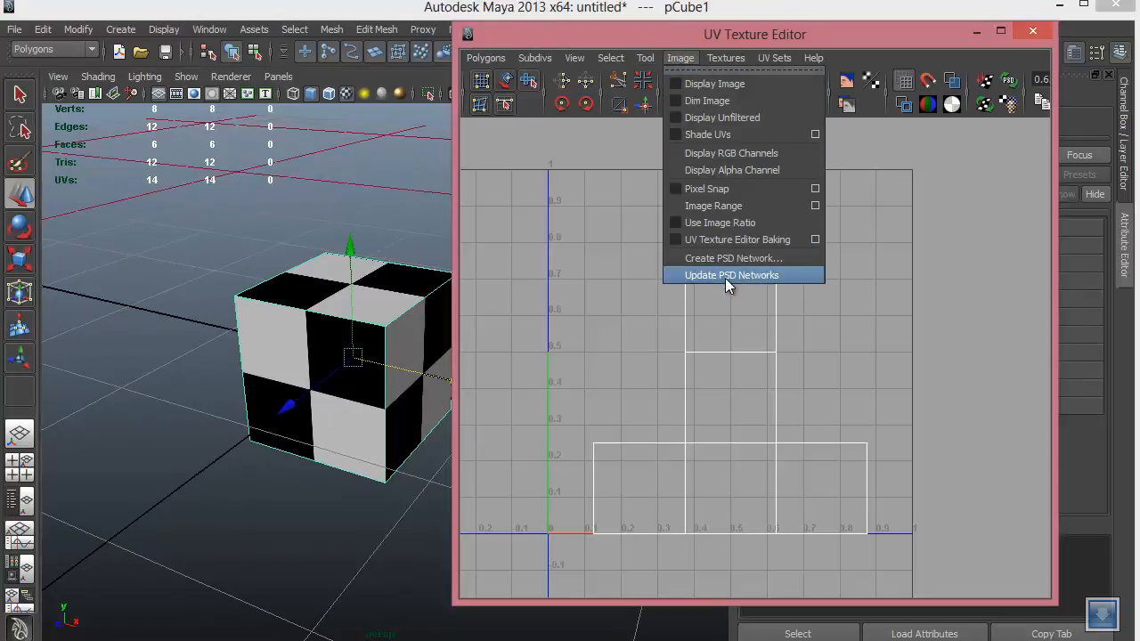
{"action": "left_click", "coordinate": [693, 70]}
{"action": "left_click_drag", "start_coordinate": [703, 51], "coordinate": [761, 155]}
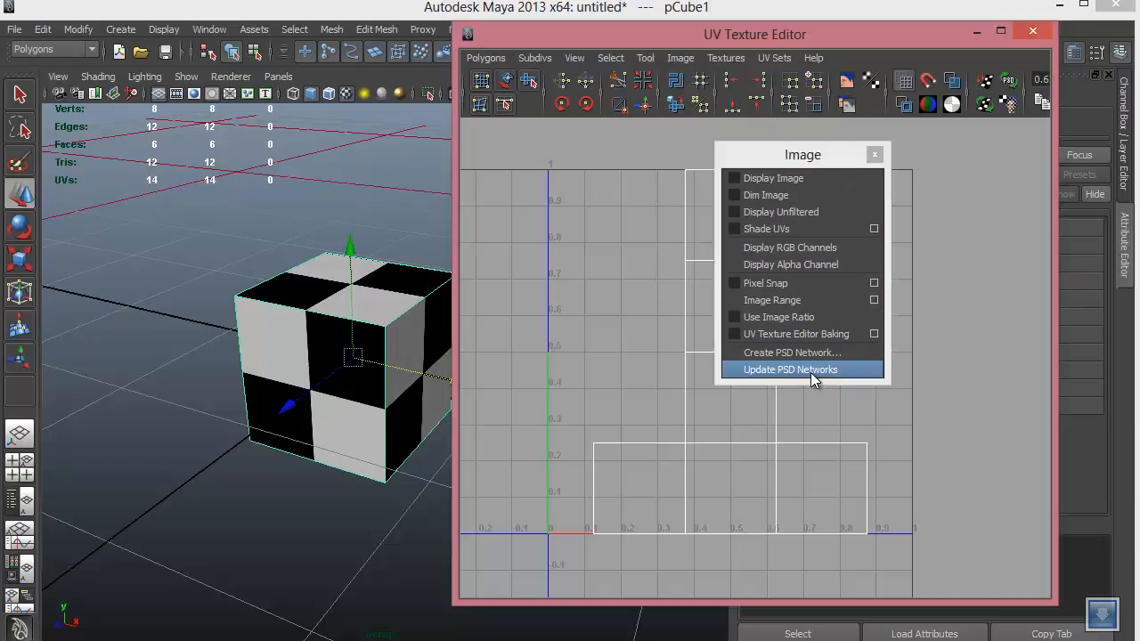
{"action": "left_click", "coordinate": [810, 373]}
{"action": "left_click_drag", "start_coordinate": [300, 451], "coordinate": [503, 421], "text": "alt"}
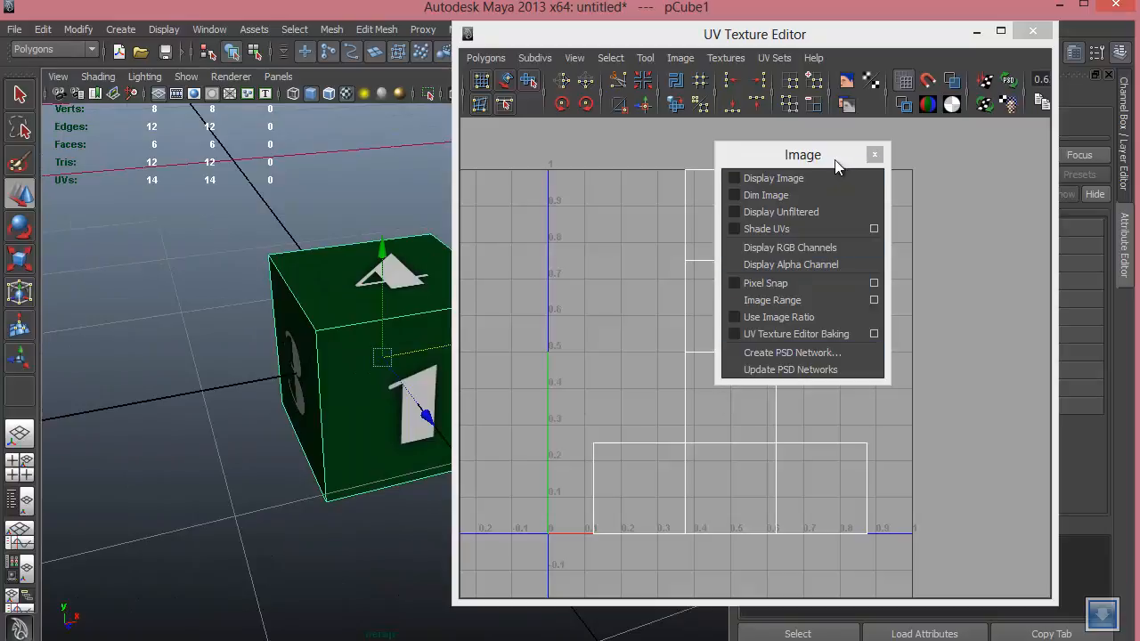
Display the texture image behind the UVs in the UV Texture Editor and inspect the numbered faces on the cube.
{"action": "left_click_drag", "start_coordinate": [835, 161], "coordinate": [993, 251]}
{"action": "left_click", "coordinate": [841, 81]}
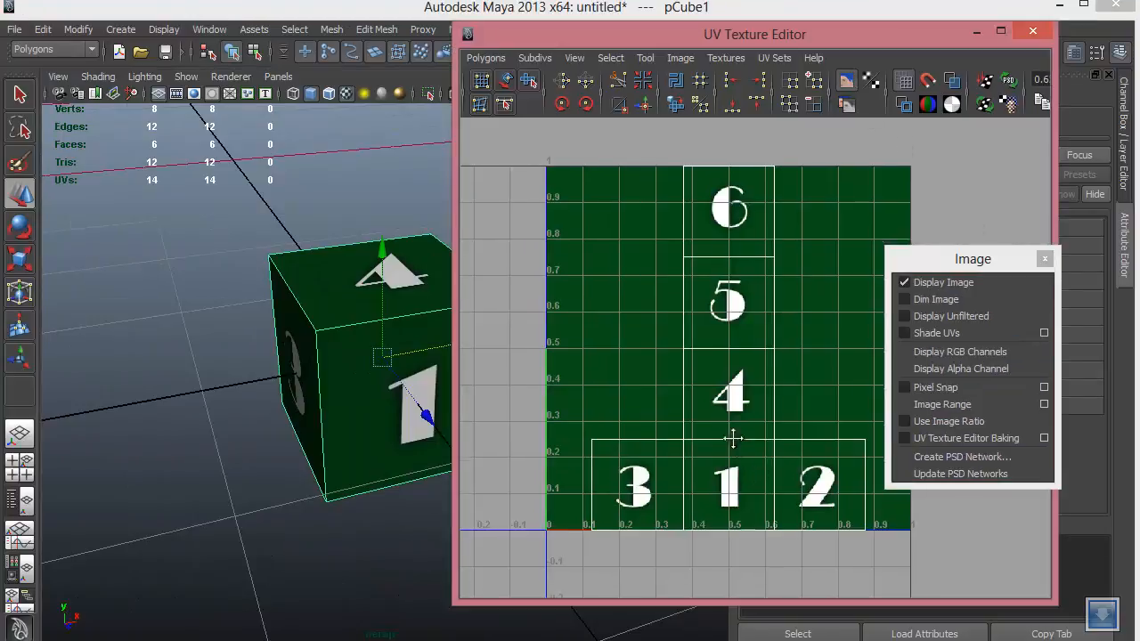
{"action": "middle_click_drag", "start_coordinate": [735, 502], "coordinate": [721, 425], "text": "alt"}
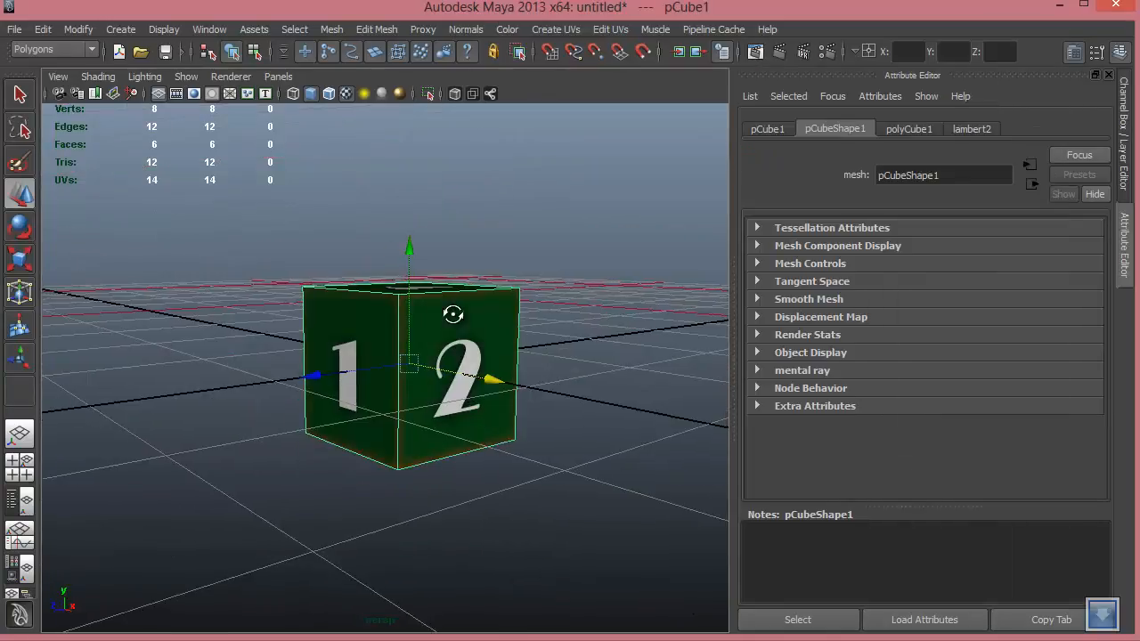
{"action": "left_click_drag", "start_coordinate": [428, 338], "coordinate": [459, 338], "text": "alt"}
{"action": "right_click_drag", "start_coordinate": [490, 356], "coordinate": [514, 365], "text": "alt"}
{"action": "middle_click_drag", "start_coordinate": [515, 365], "coordinate": [508, 405], "text": "alt"}
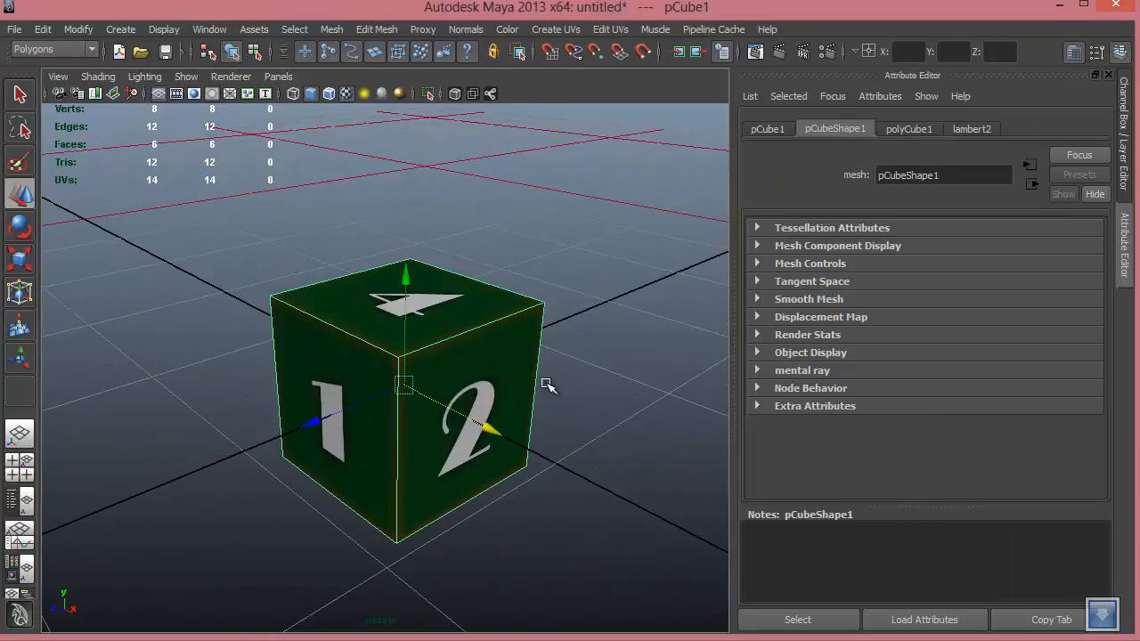